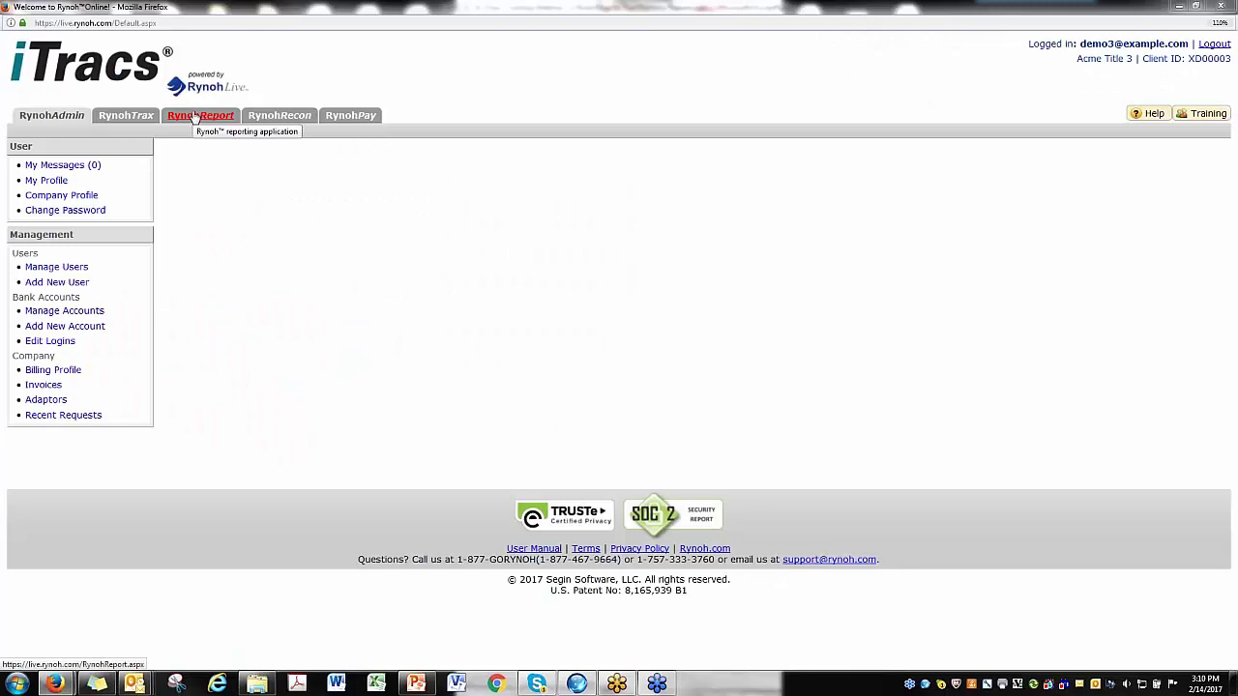
# Open today's Morning Report for Acme Title 3's Escrow 1 bank account.
pyautogui.click(196, 116)
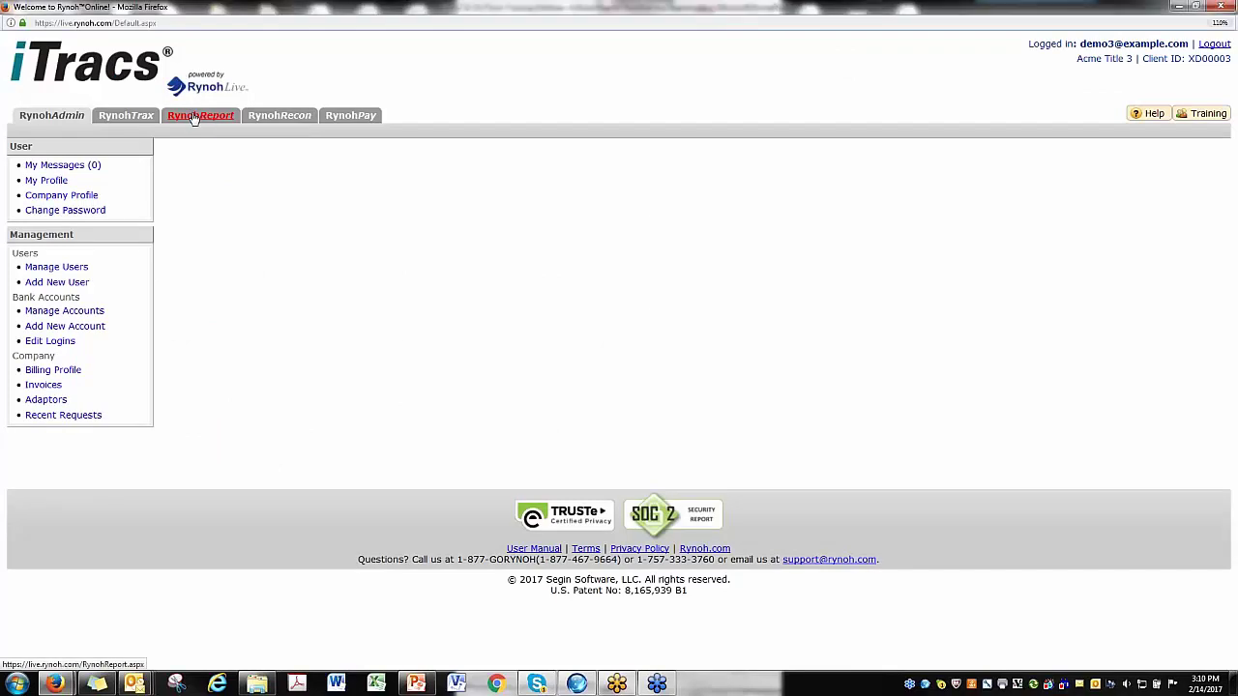
pyautogui.click(43, 181)
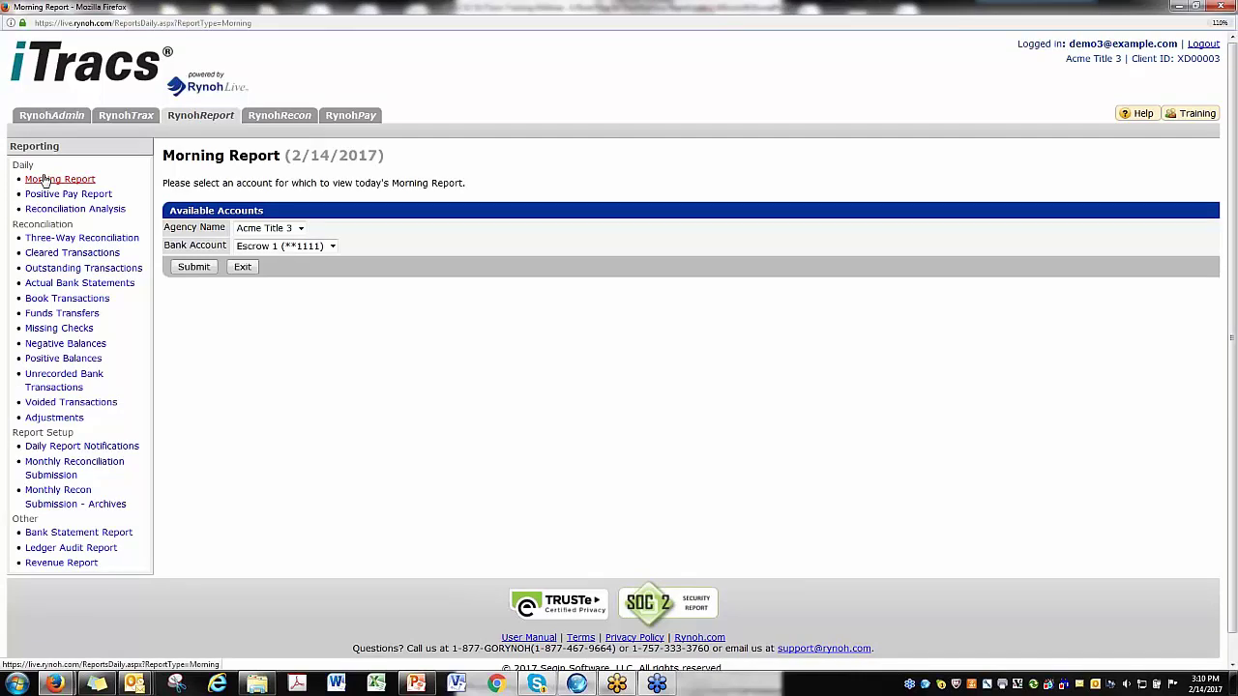
pyautogui.click(176, 270)
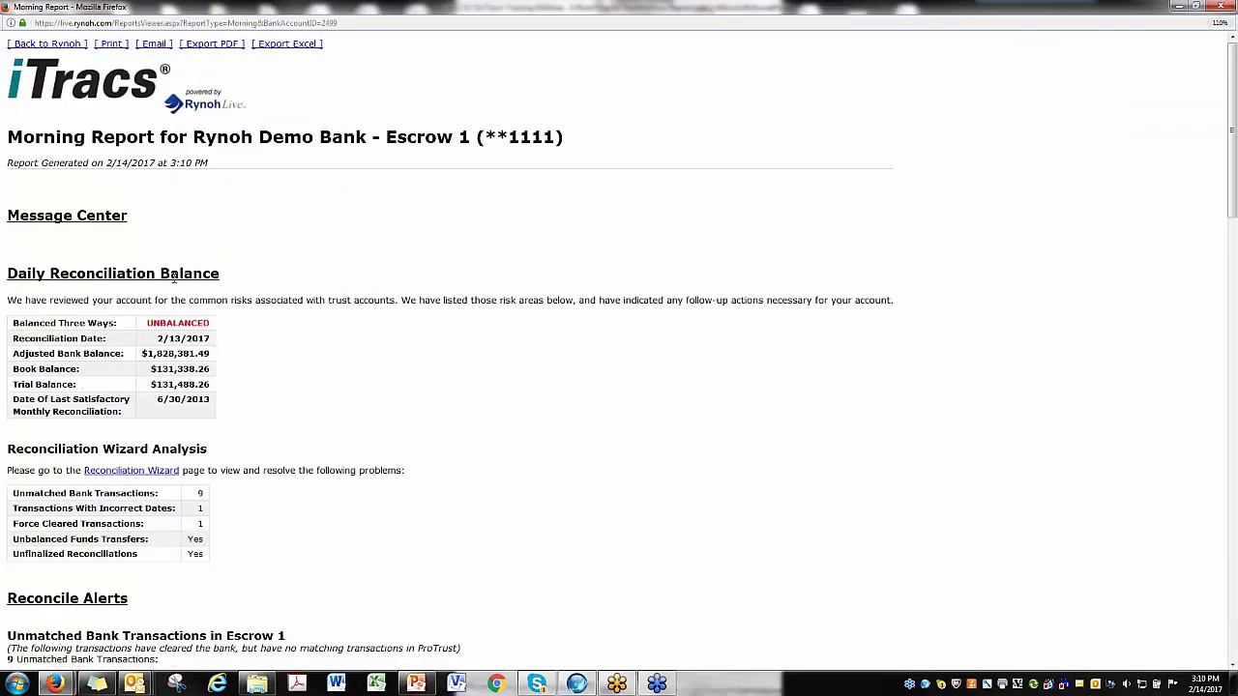
# Examine the Daily Reconciliation Balance and highlight the Reconciliation Wizard Analysis heading in the report.
pyautogui.scroll(-3, 116, 190)
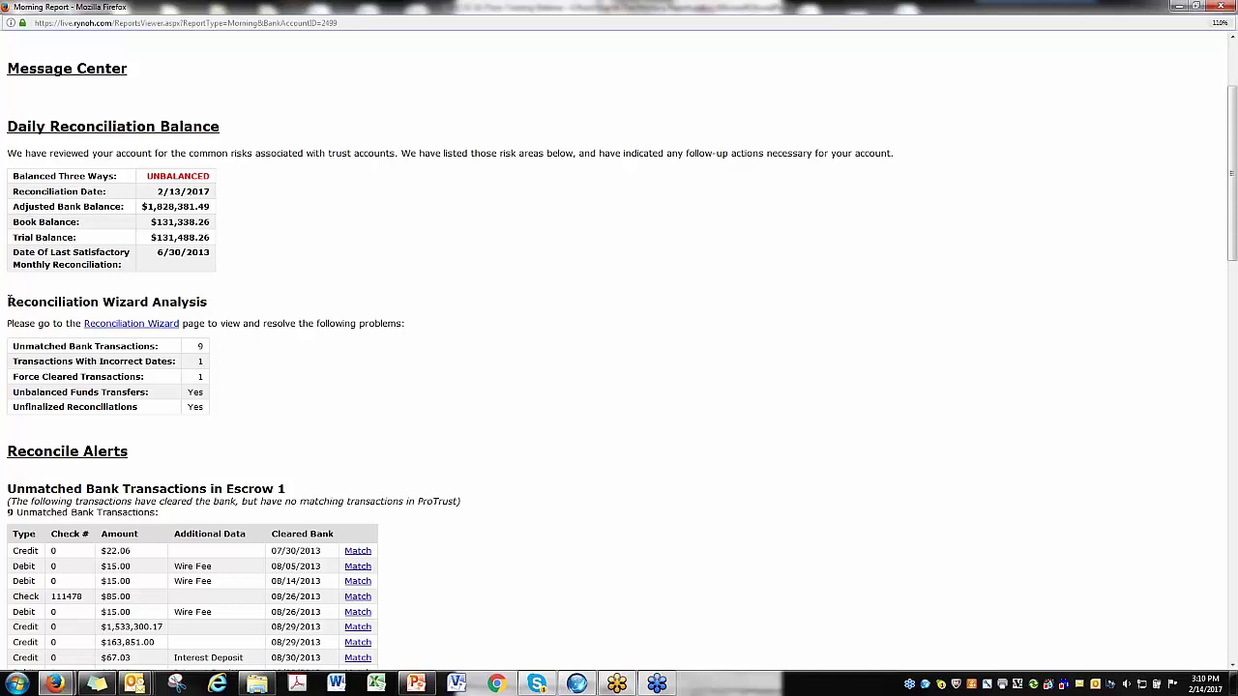
pyautogui.moveTo(8, 302); pyautogui.dragTo(219, 311)
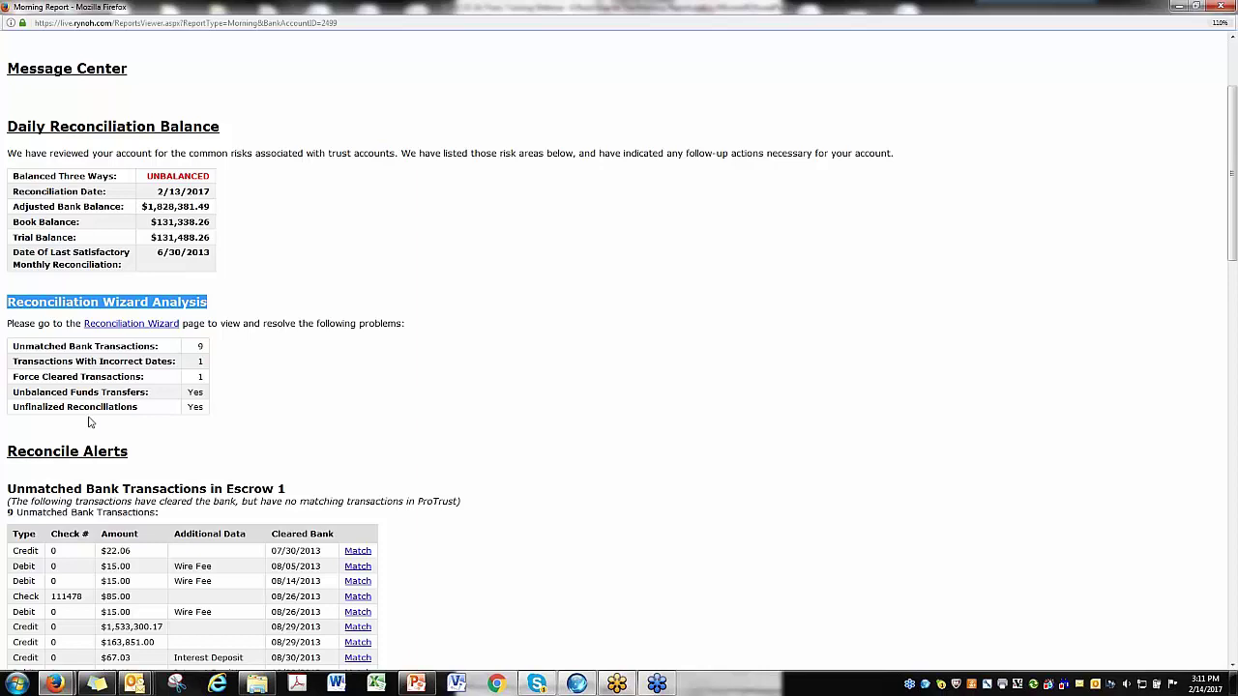
pyautogui.click(338, 393)
# Open manual matching for the unmatched $15.00 wire fee cleared 08/05/2013 and highlight its bank transaction details.
pyautogui.scroll(-3, 339, 393)
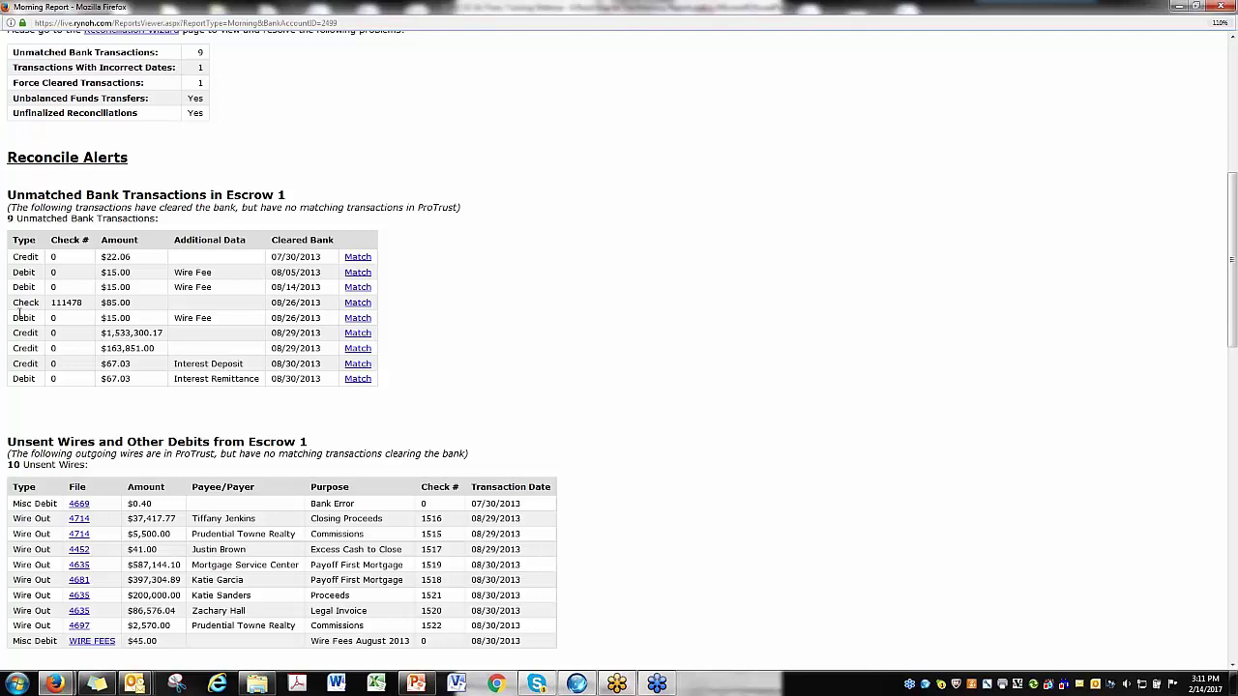
pyautogui.click(357, 273)
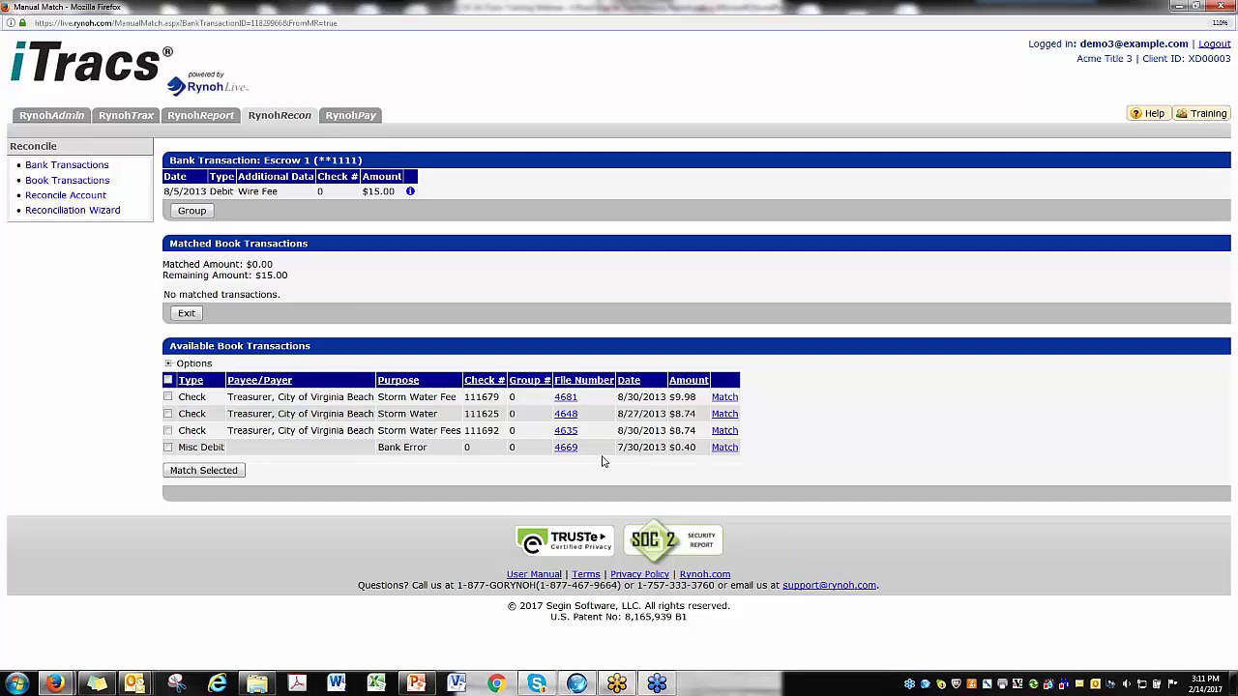
pyautogui.moveTo(166, 191); pyautogui.dragTo(420, 191)
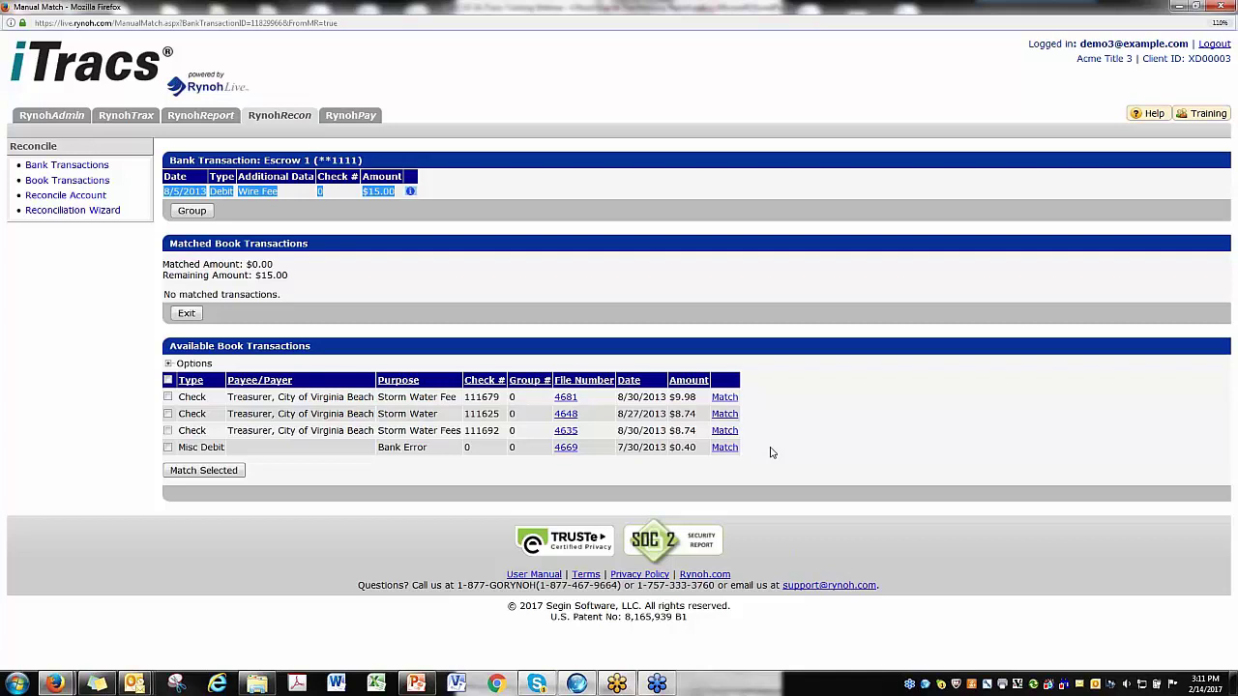
# Return to the reports and regenerate the Morning Report for the Escrow 1 account.
pyautogui.click(200, 115)
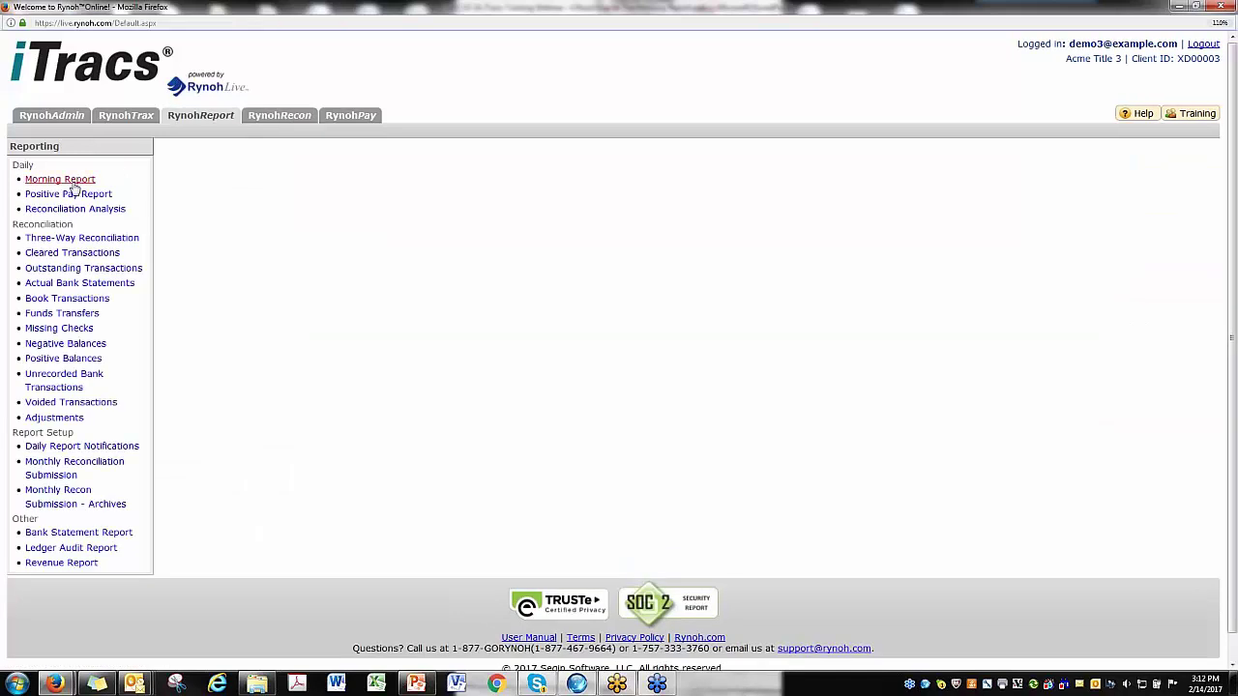
pyautogui.click(74, 182)
pyautogui.click(191, 266)
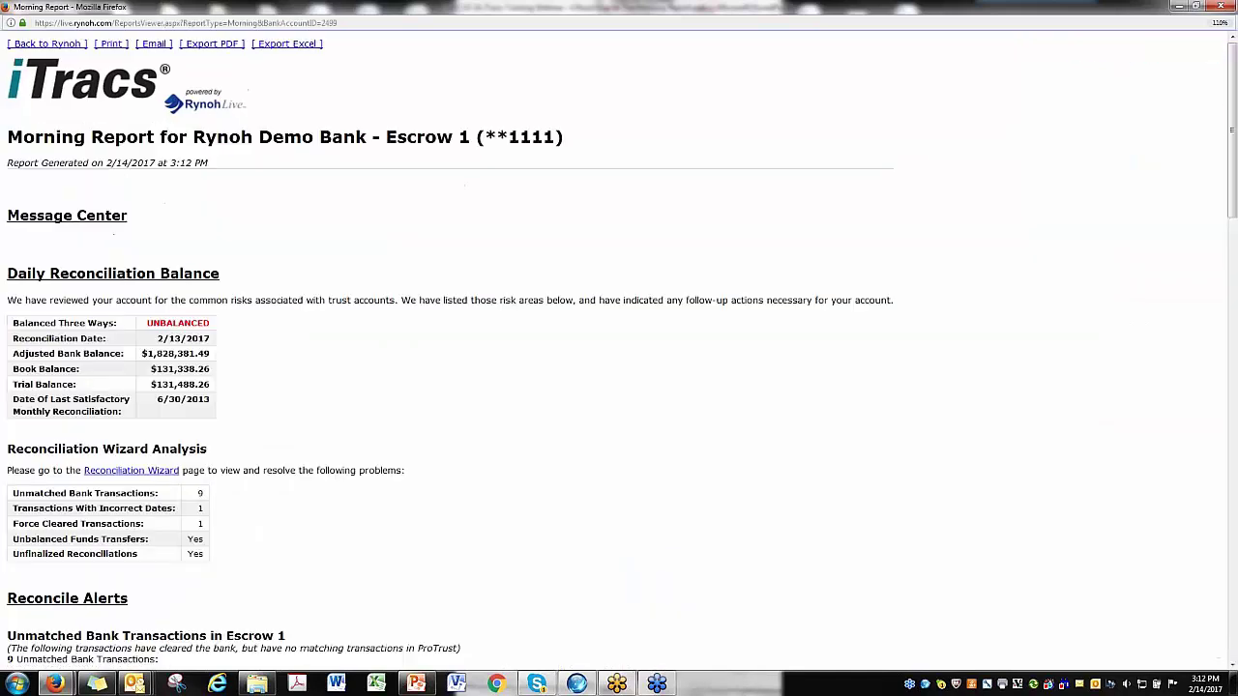
# Review the Unsent Wires and Other Debits section, highlighting its heading, and compare it with the neighbouring alert tables.
pyautogui.scroll(-12, 190, 271)
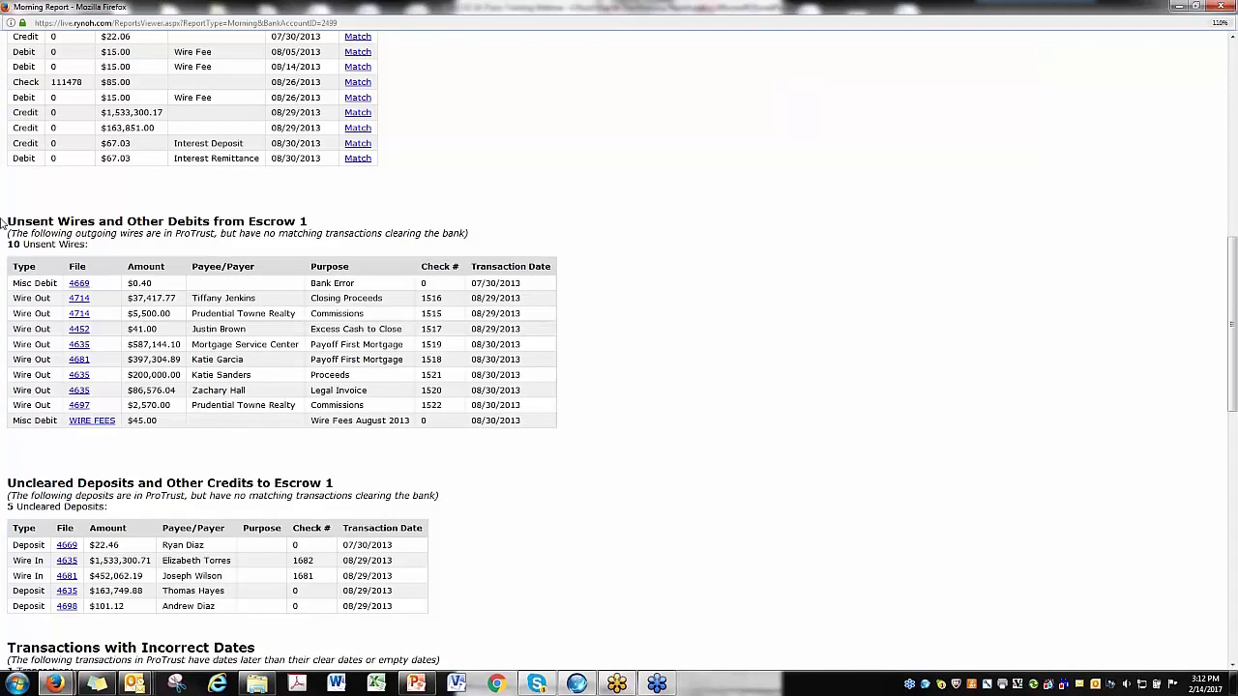
pyautogui.moveTo(8, 225); pyautogui.dragTo(327, 221)
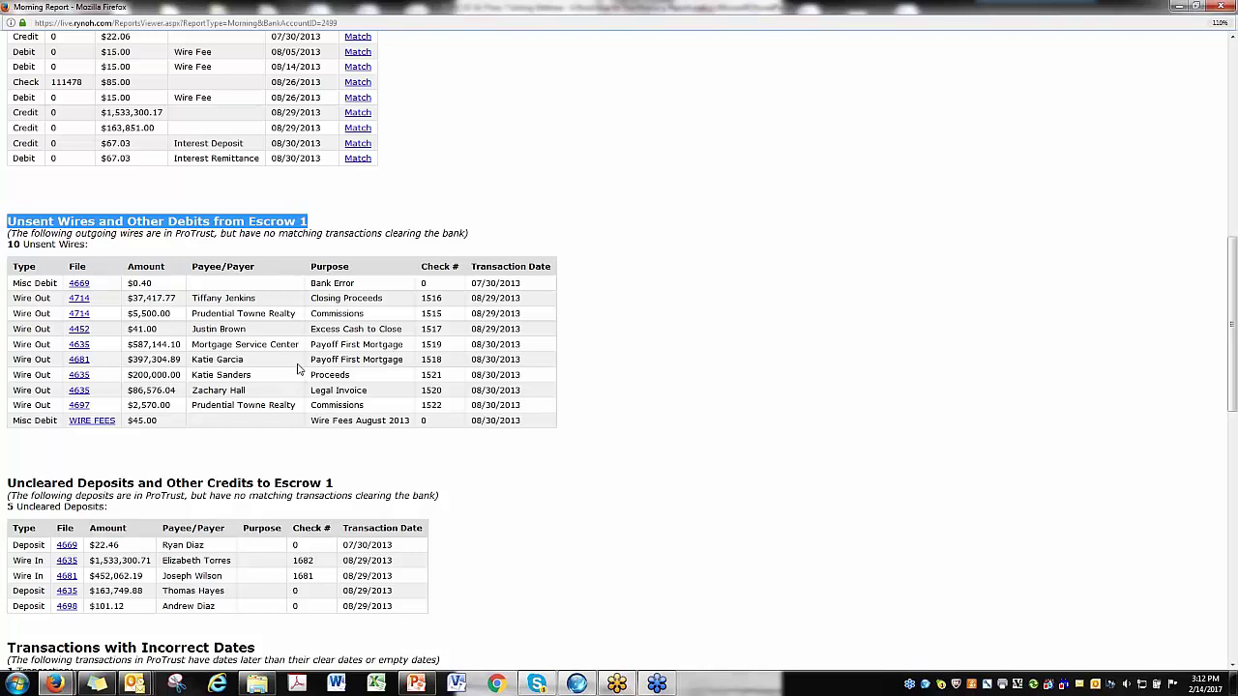
pyautogui.scroll(-3, 300, 368)
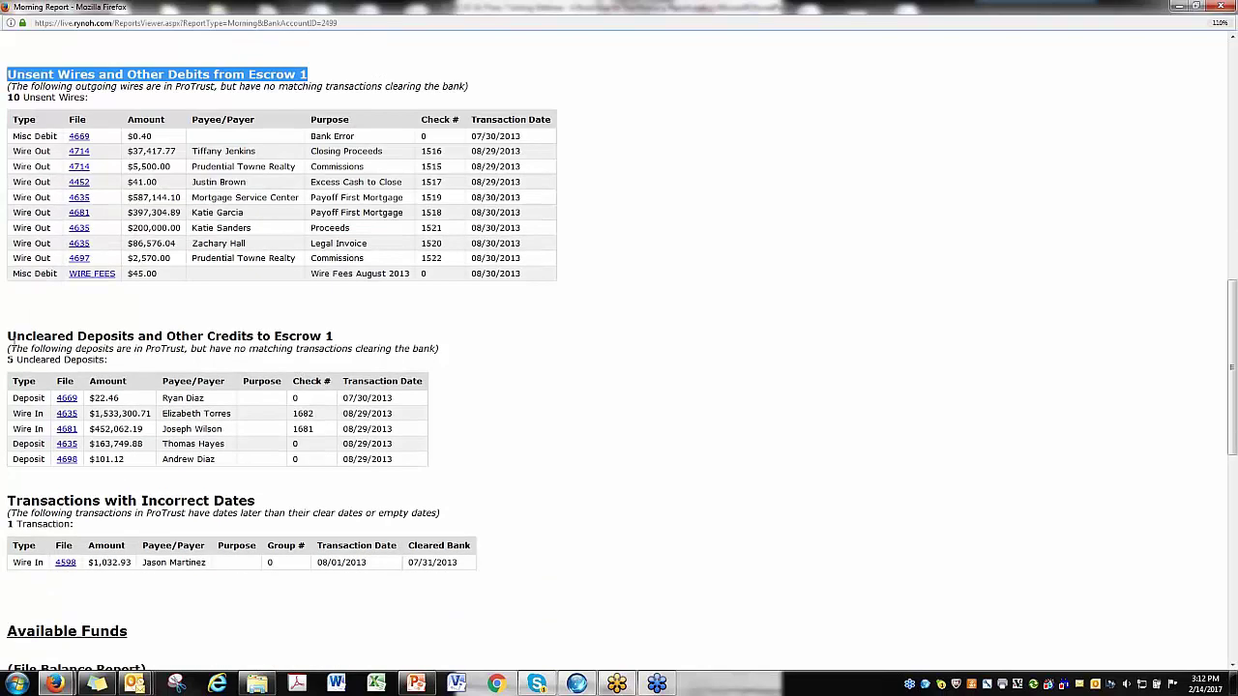
pyautogui.scroll(5, 619, 369)
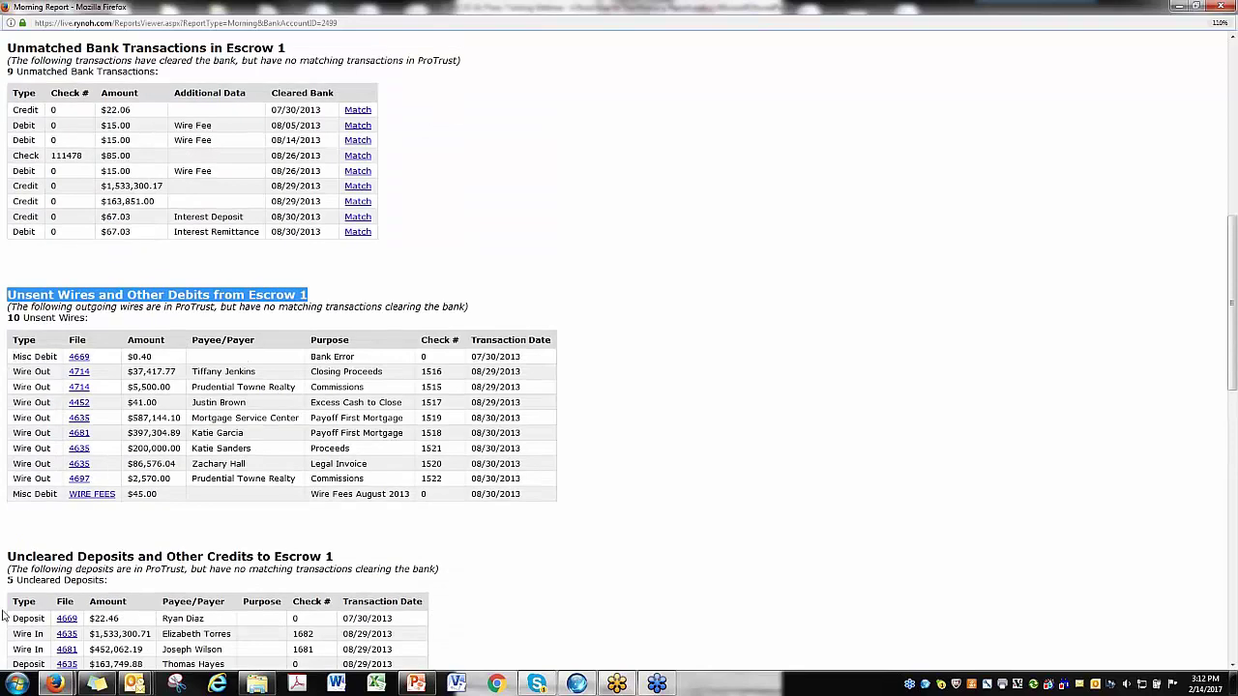
# Open manual matching for the unmatched $1,533,300.17 bank credit cleared 08/29/2013.
pyautogui.scroll(-1, 283, 387)
pyautogui.scroll(-2, 56, 543)
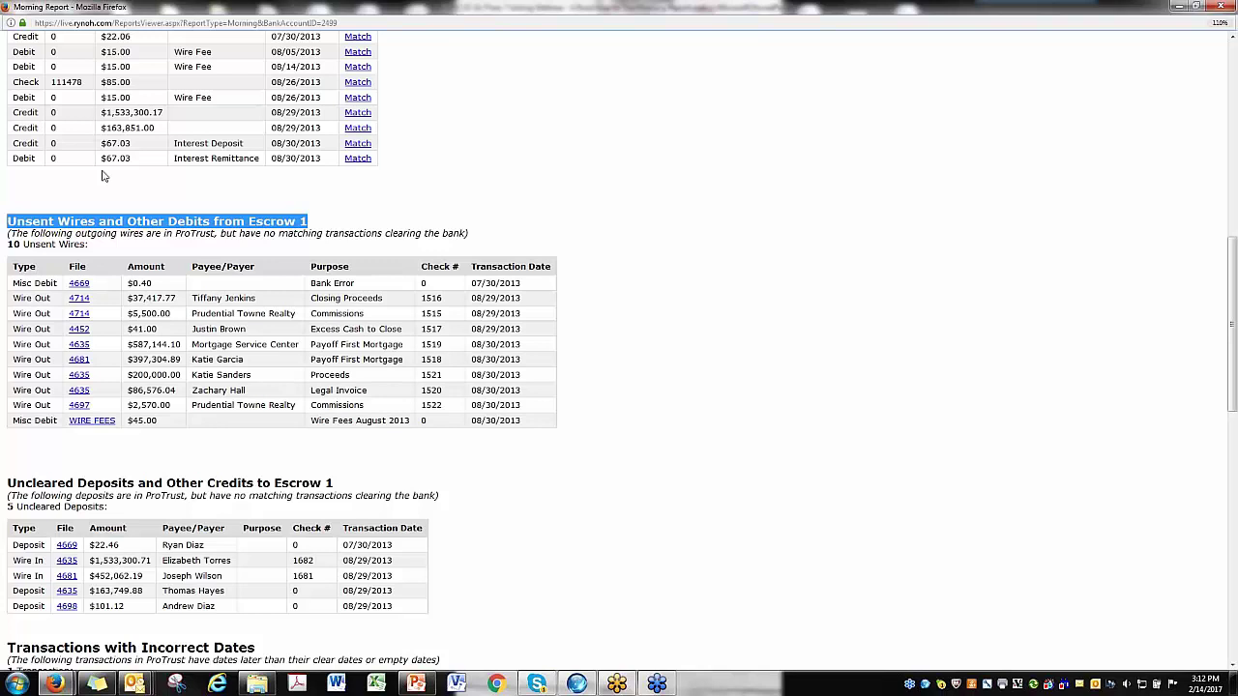
pyautogui.click(357, 113)
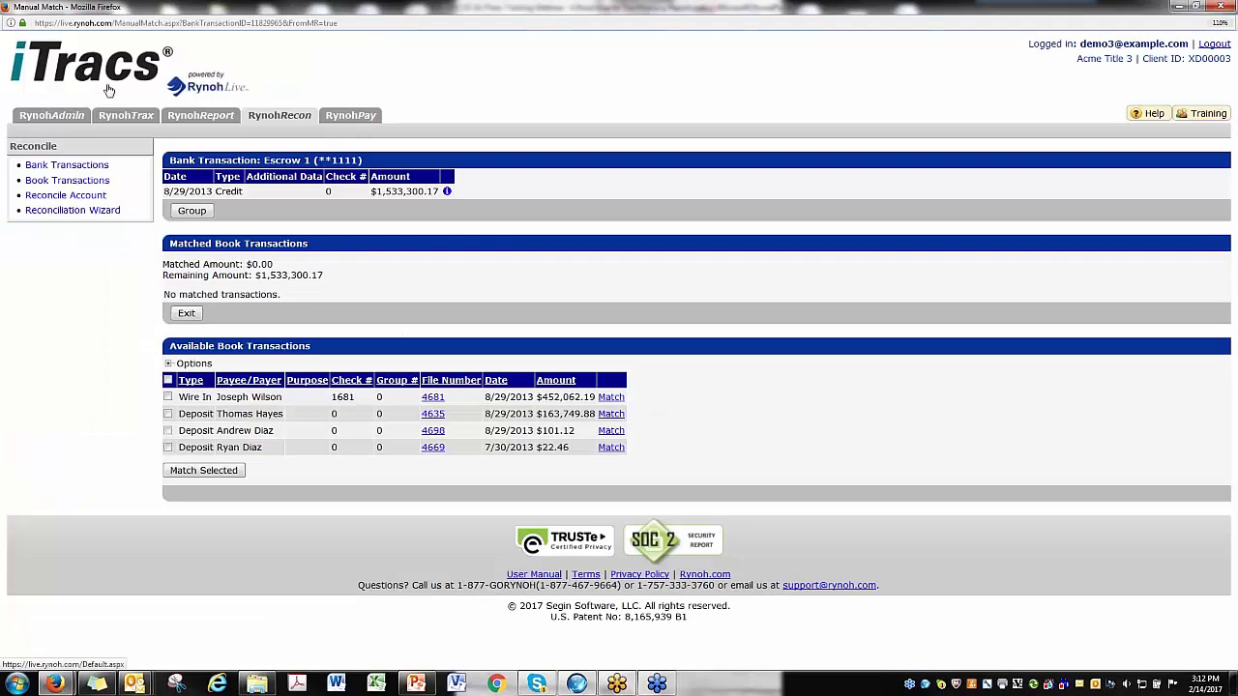
# Reopen the Morning Report and compare the unmatched $1,533,300.17 credit with file 4635's uncleared incoming wire amount.
pyautogui.click(200, 115)
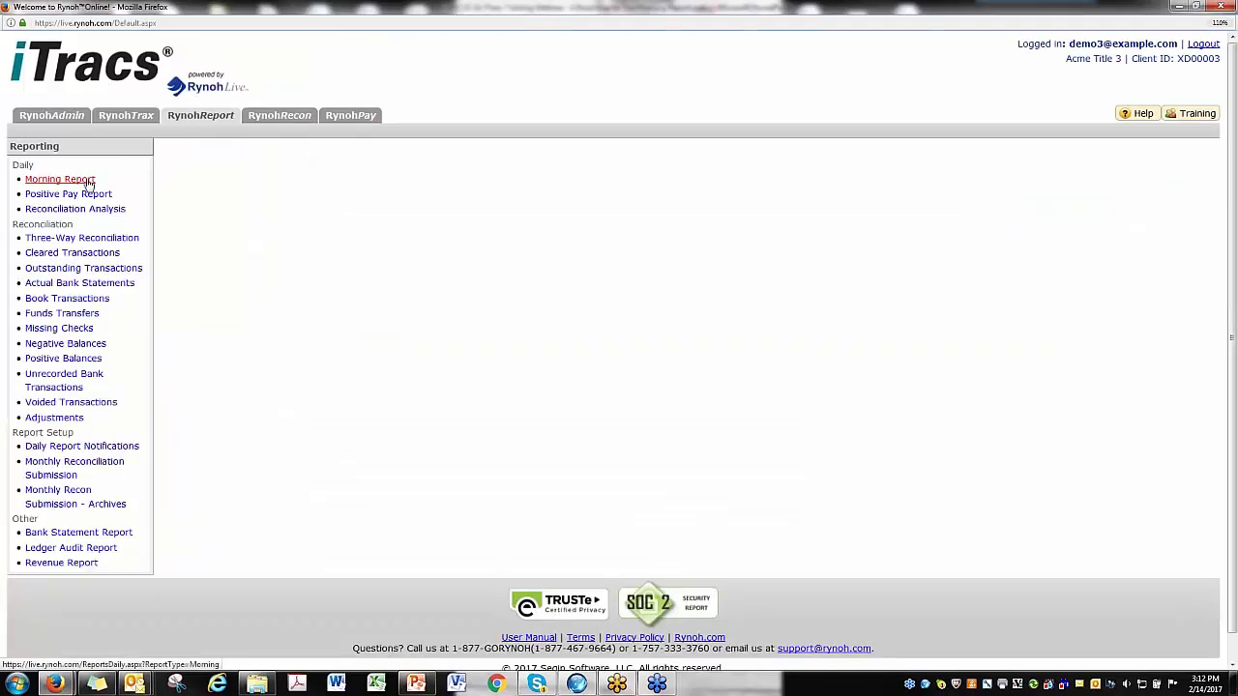
pyautogui.click(85, 180)
pyautogui.moveTo(100, 39); pyautogui.dragTo(165, 45)
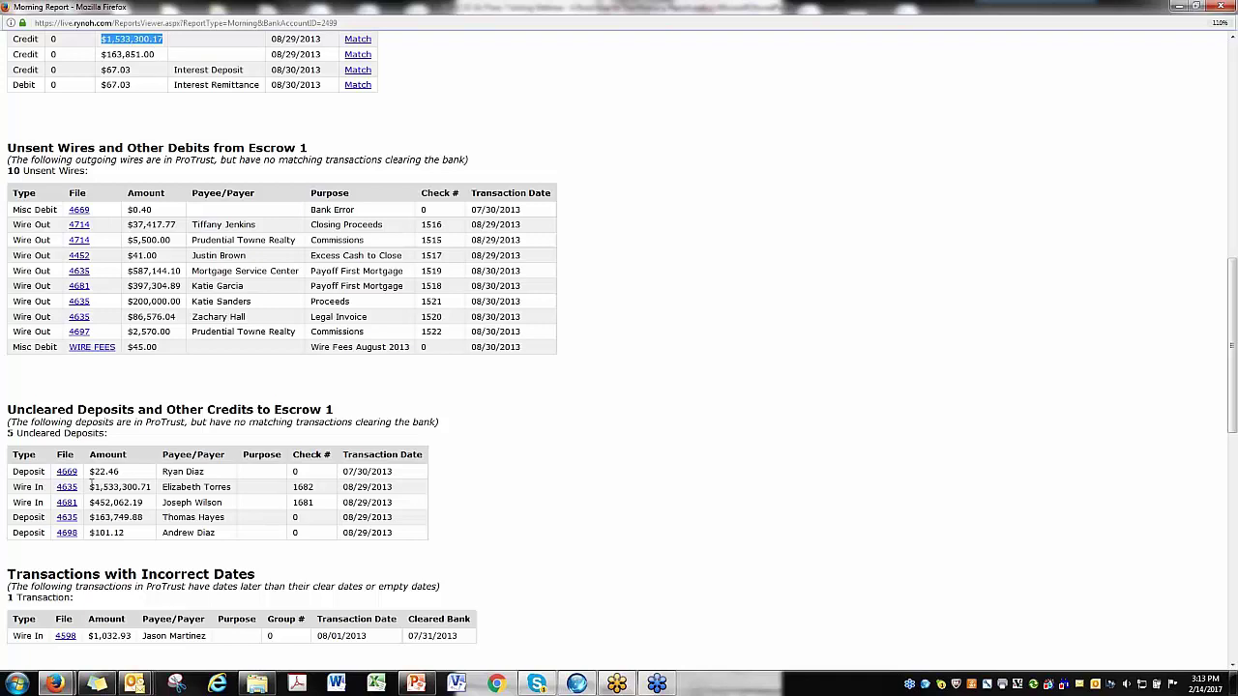
pyautogui.moveTo(90, 486); pyautogui.dragTo(153, 486)
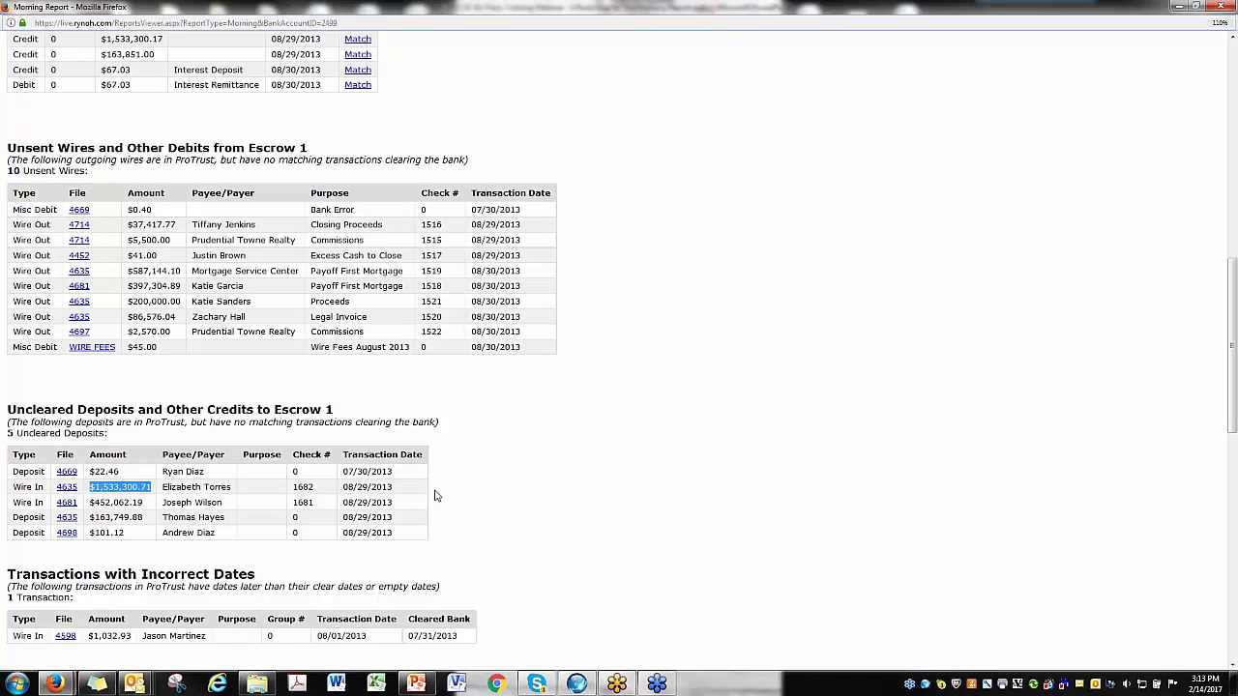
# Examine the Transactions with Incorrect Dates section, highlighting the transaction date and the cleared bank date of file 4598.
pyautogui.scroll(-3, 434, 495)
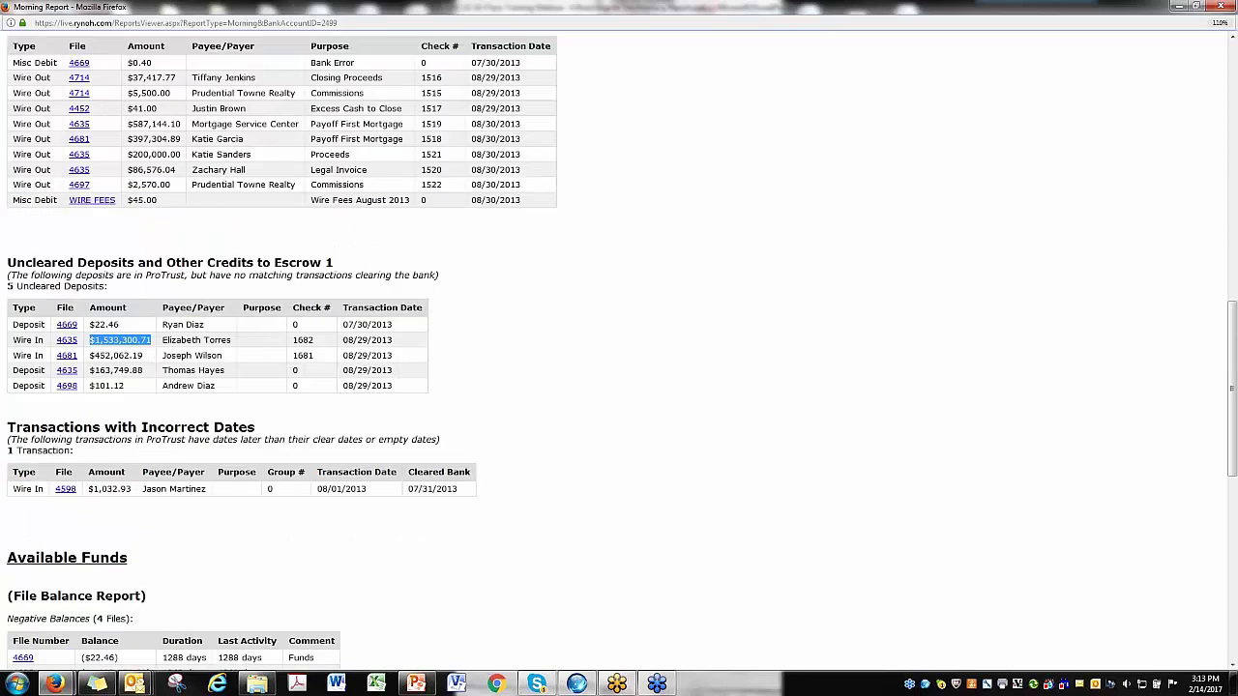
pyautogui.moveTo(7, 426); pyautogui.dragTo(128, 427)
pyautogui.tripleClick(257, 426)
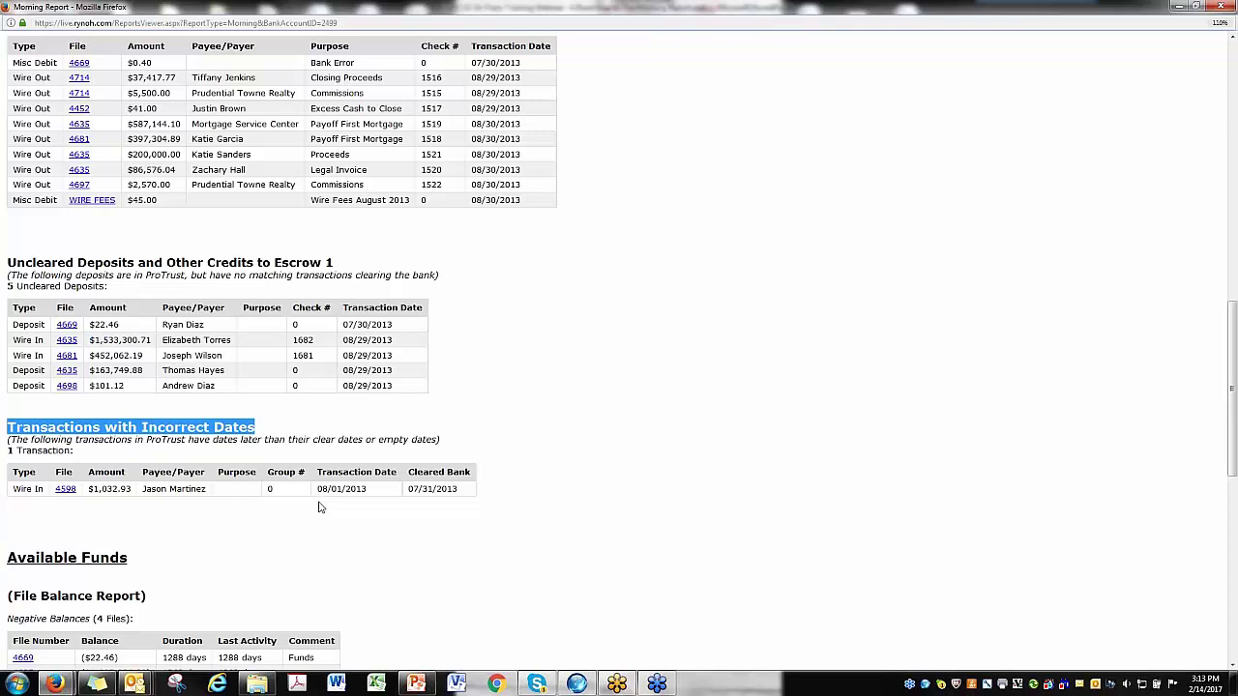
pyautogui.moveTo(317, 492); pyautogui.dragTo(368, 490)
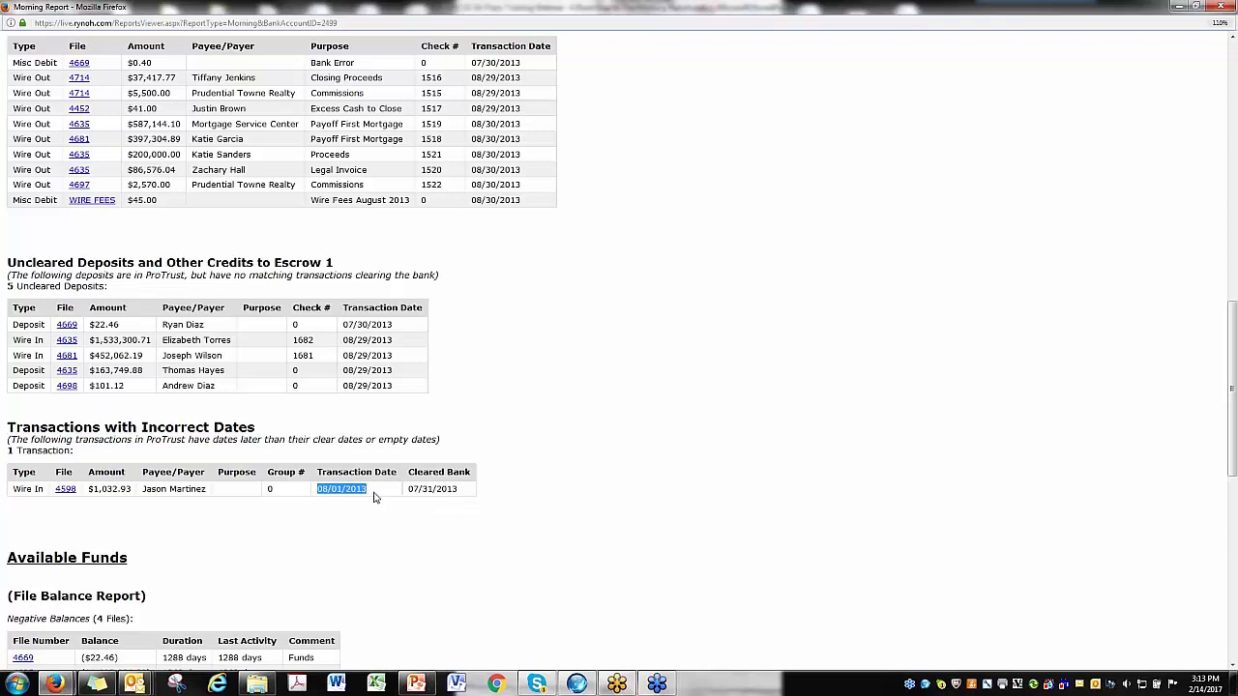
pyautogui.click(410, 496)
pyautogui.moveTo(410, 495); pyautogui.dragTo(464, 491)
# Open the ledger card of negative-balance file 4635, review its posted balance and transactions, and return to the Morning Report.
pyautogui.scroll(-5, 349, 513)
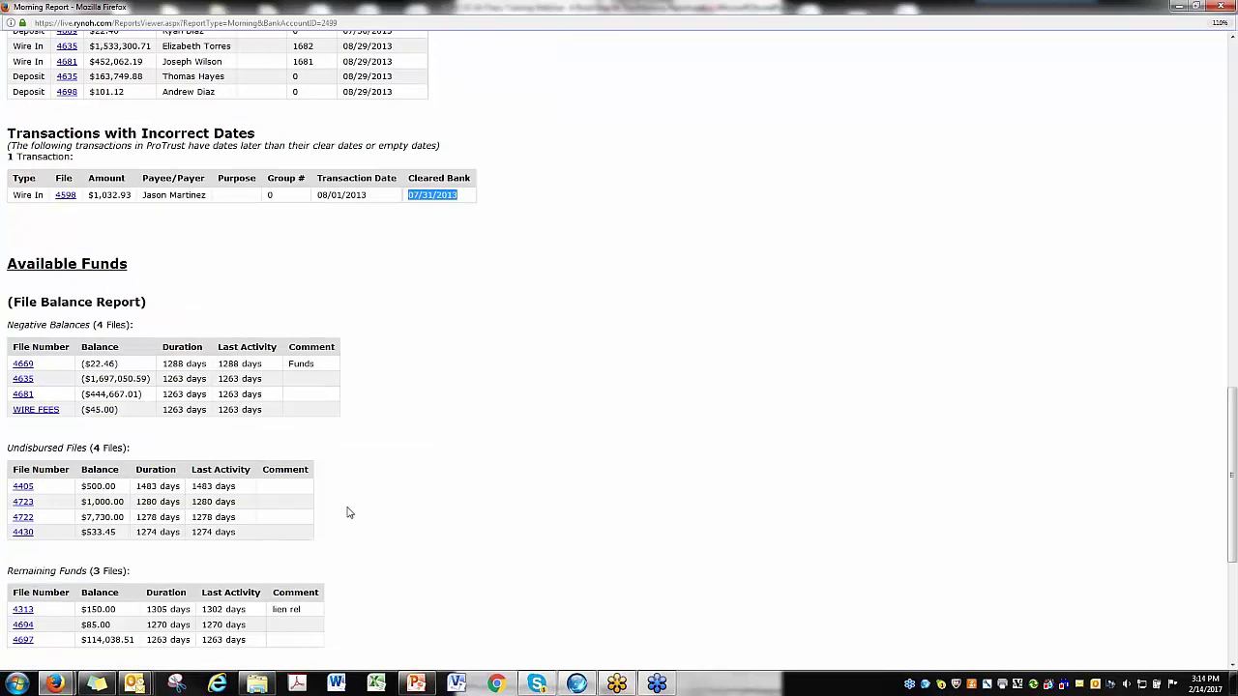
pyautogui.scroll(-1, 349, 513)
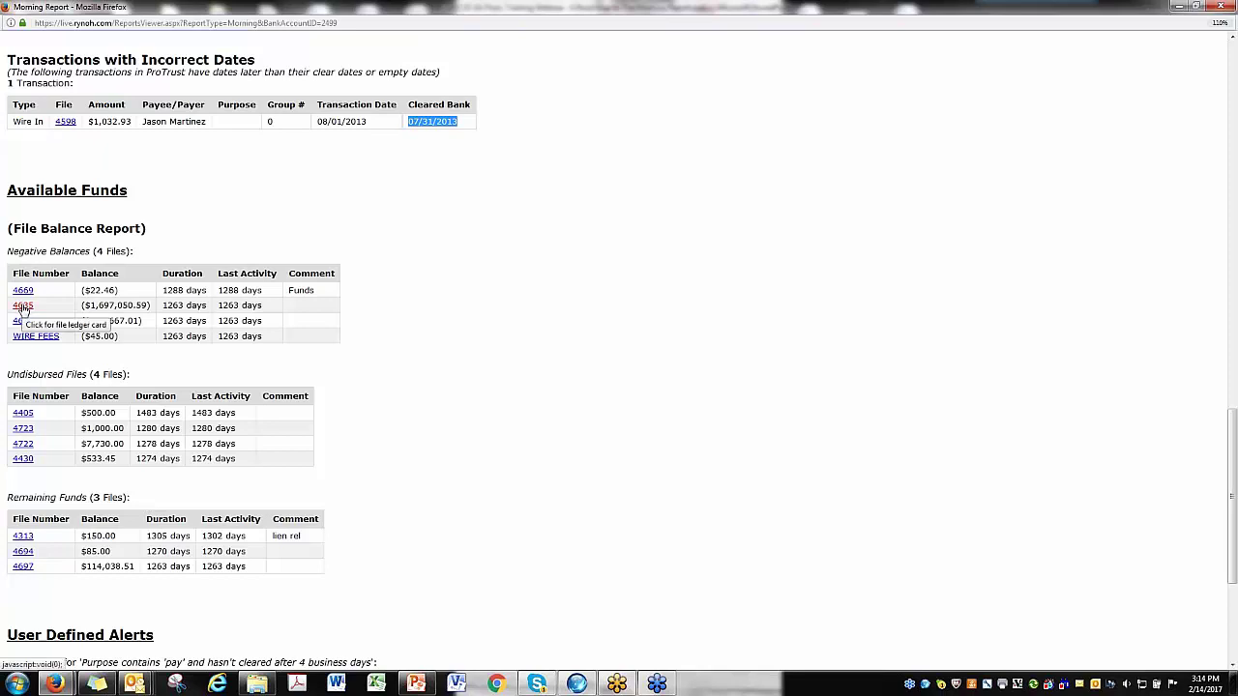
pyautogui.click(23, 306)
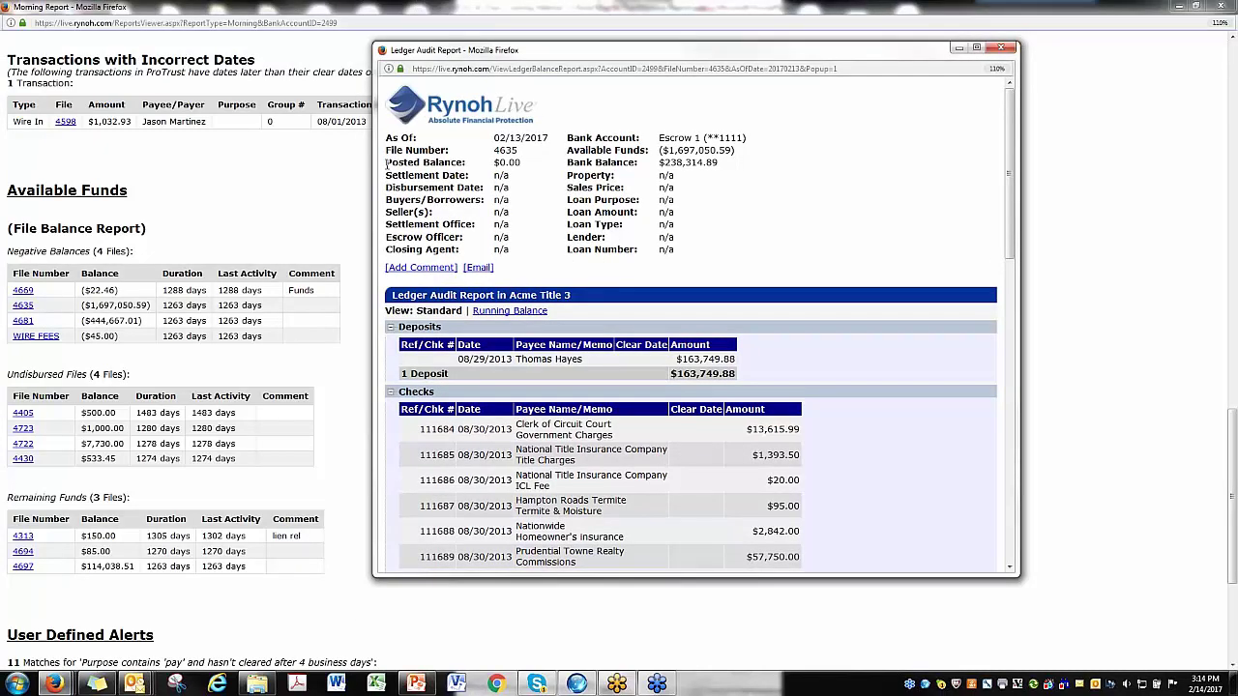
pyautogui.moveTo(387, 164); pyautogui.dragTo(528, 166)
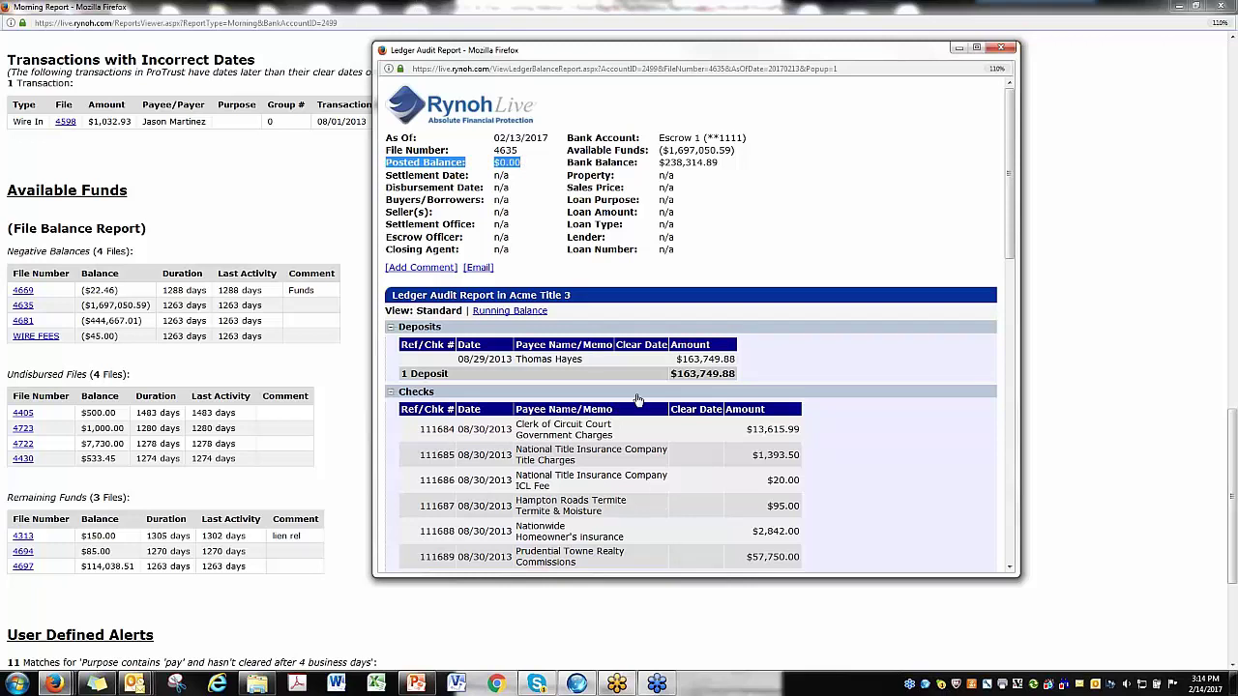
pyautogui.scroll(-3, 651, 370)
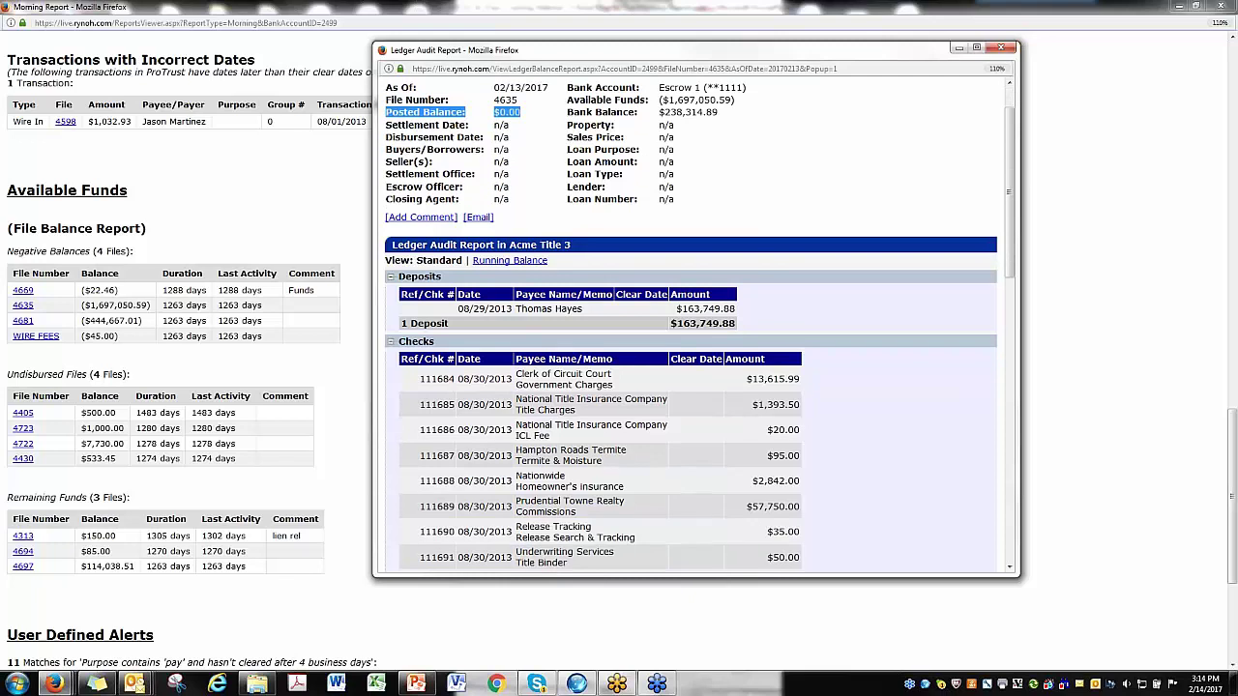
pyautogui.scroll(-6, 651, 369)
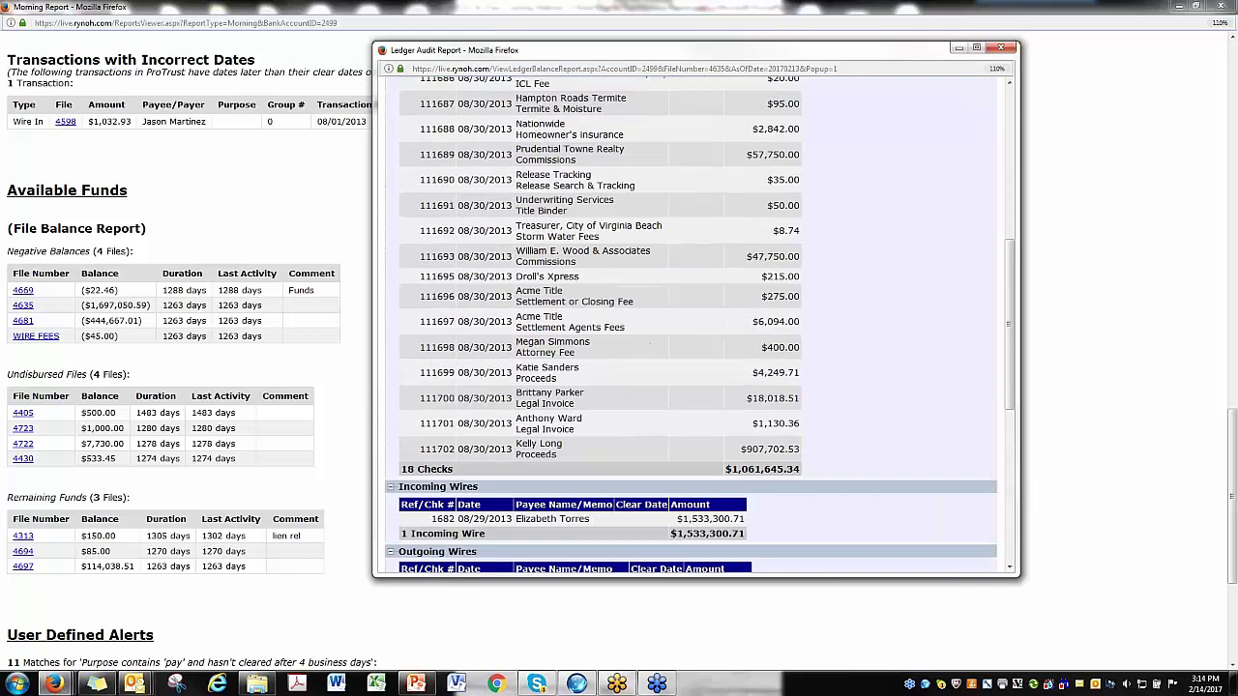
pyautogui.scroll(10, 696, 328)
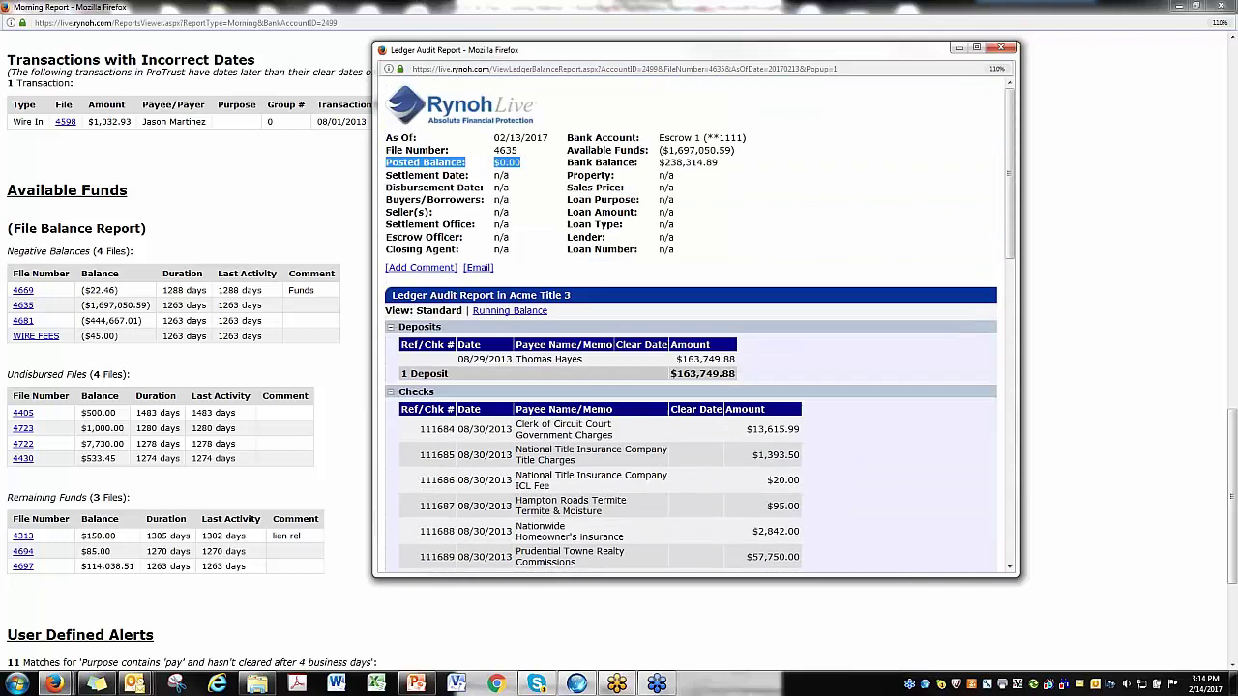
pyautogui.click(14, 378)
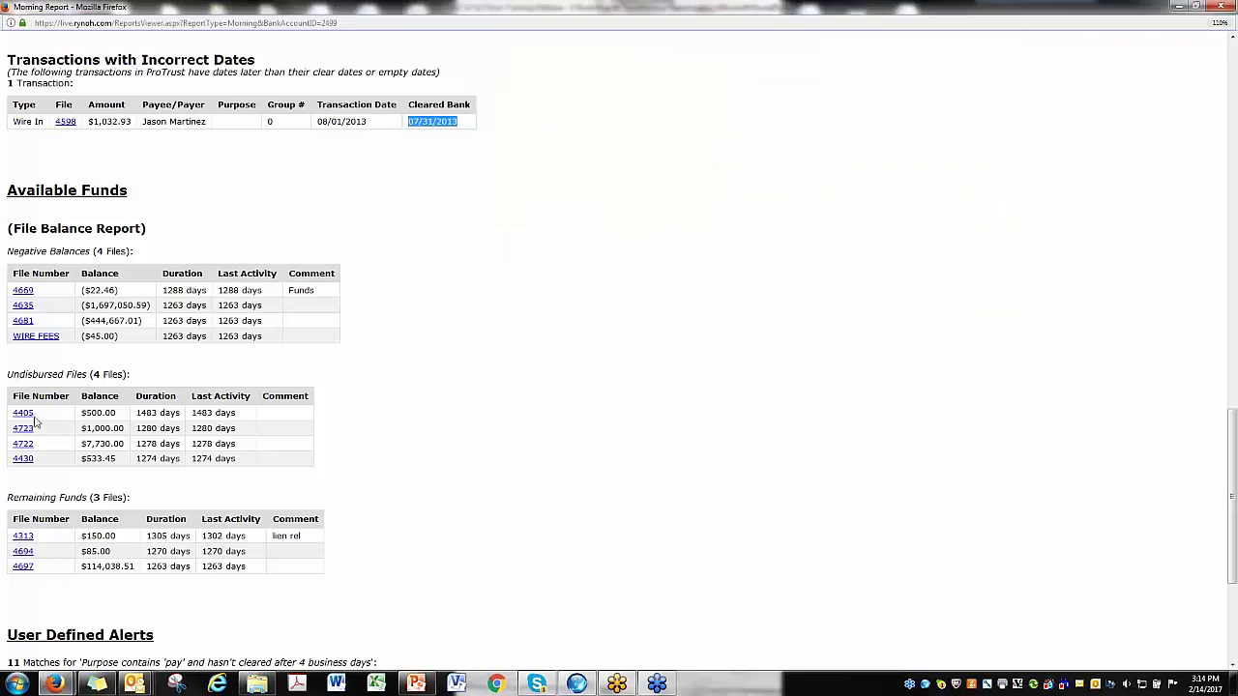
# Add and save the comment "EMD" on undisbursed file 4723's ledger card, then close the card.
pyautogui.click(24, 458)
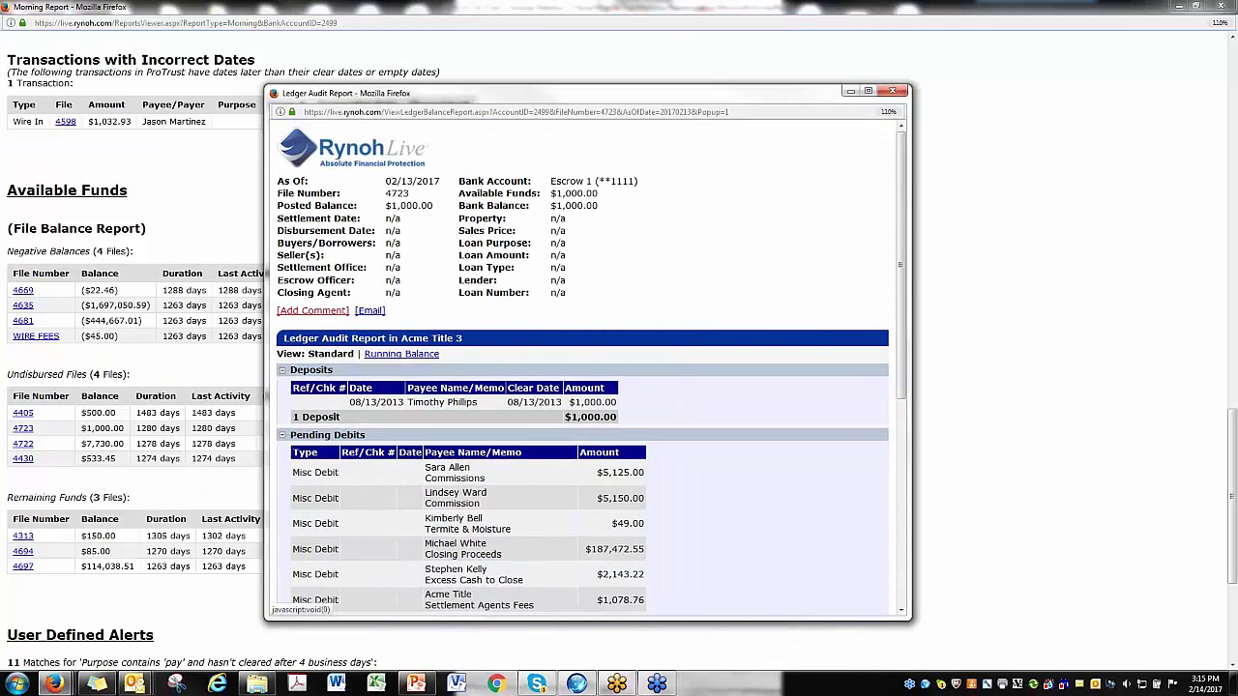
pyautogui.click(319, 311)
pyautogui.write('Em')
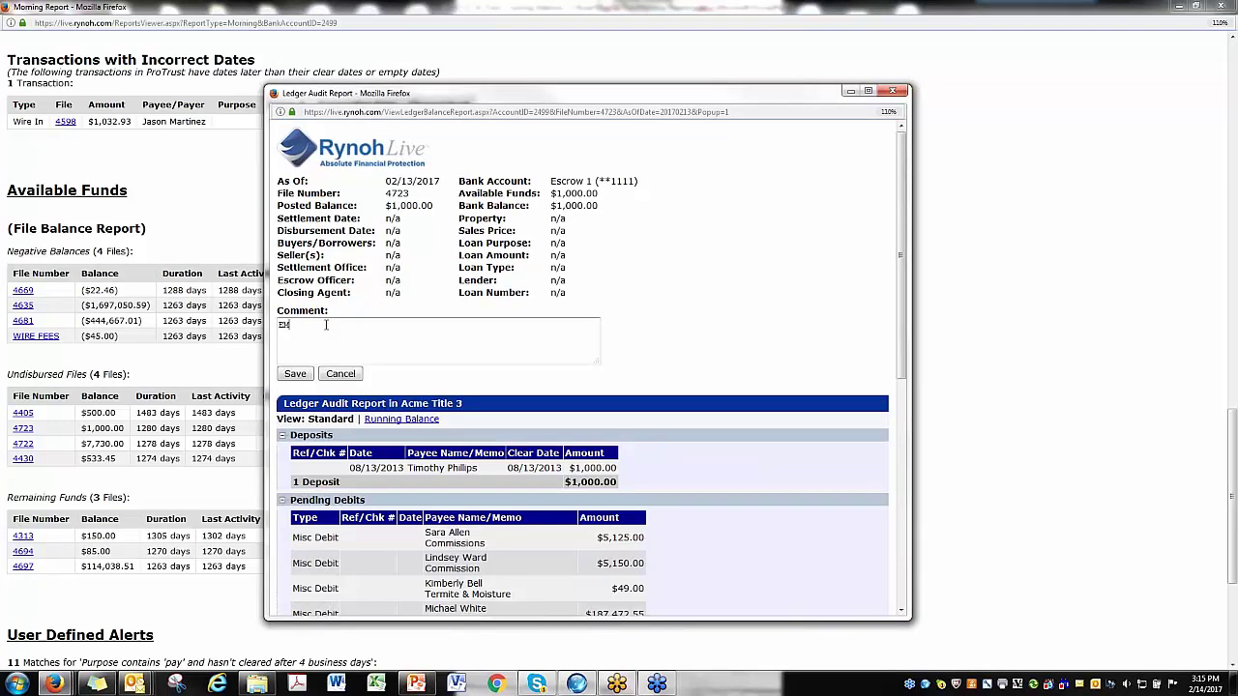
pyautogui.write('D')
pyautogui.click(295, 373)
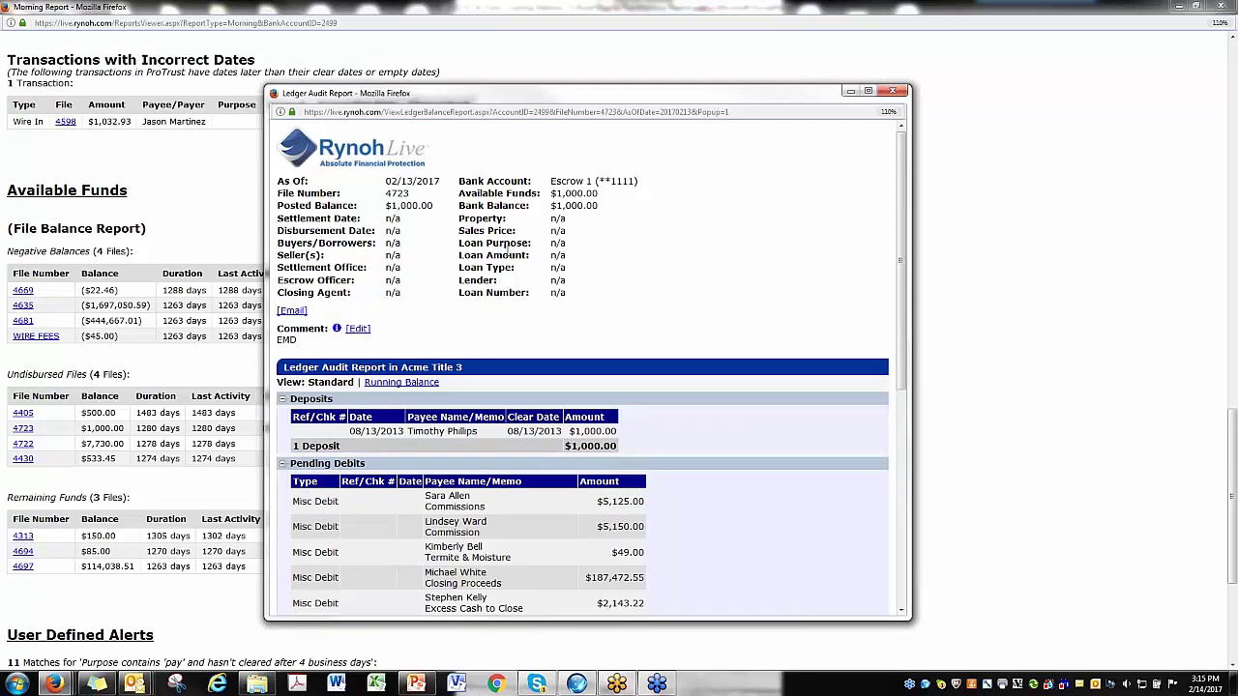
pyautogui.click(892, 90)
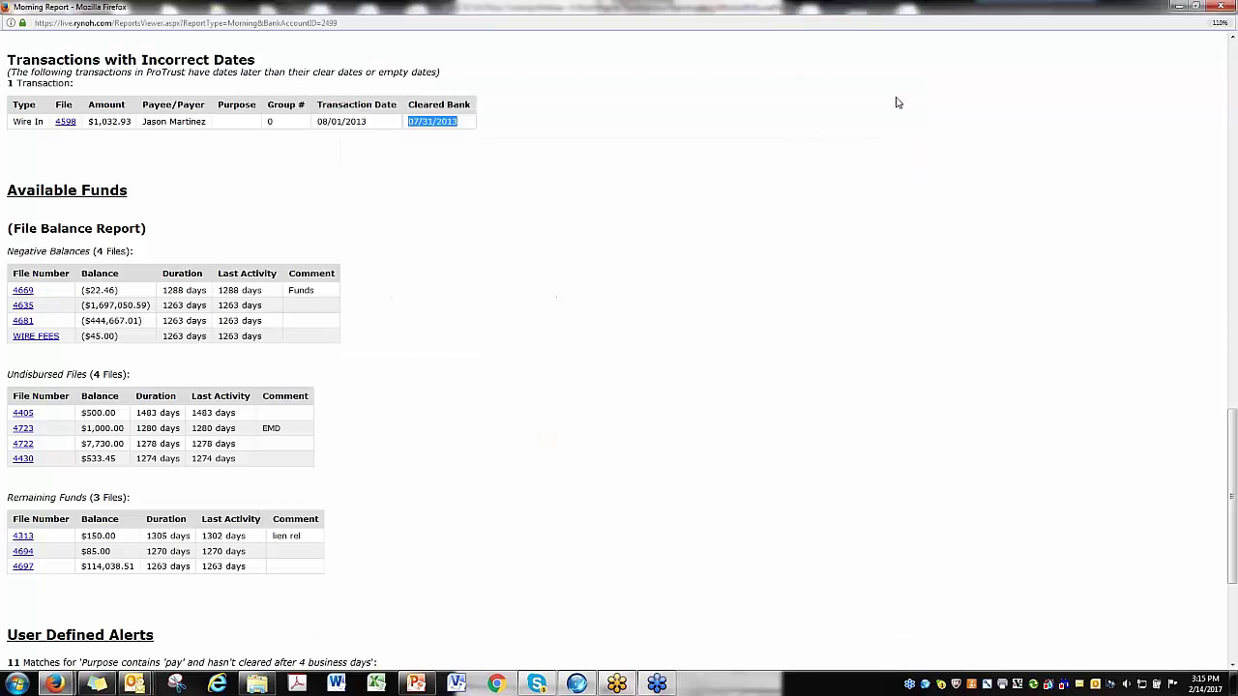
# Examine the file balance report, checking file 4723's "EMD" comment and highlighting the Remaining Funds heading.
pyautogui.doubleClick(271, 427)
pyautogui.scroll(-1, 528, 434)
pyautogui.click(12, 423)
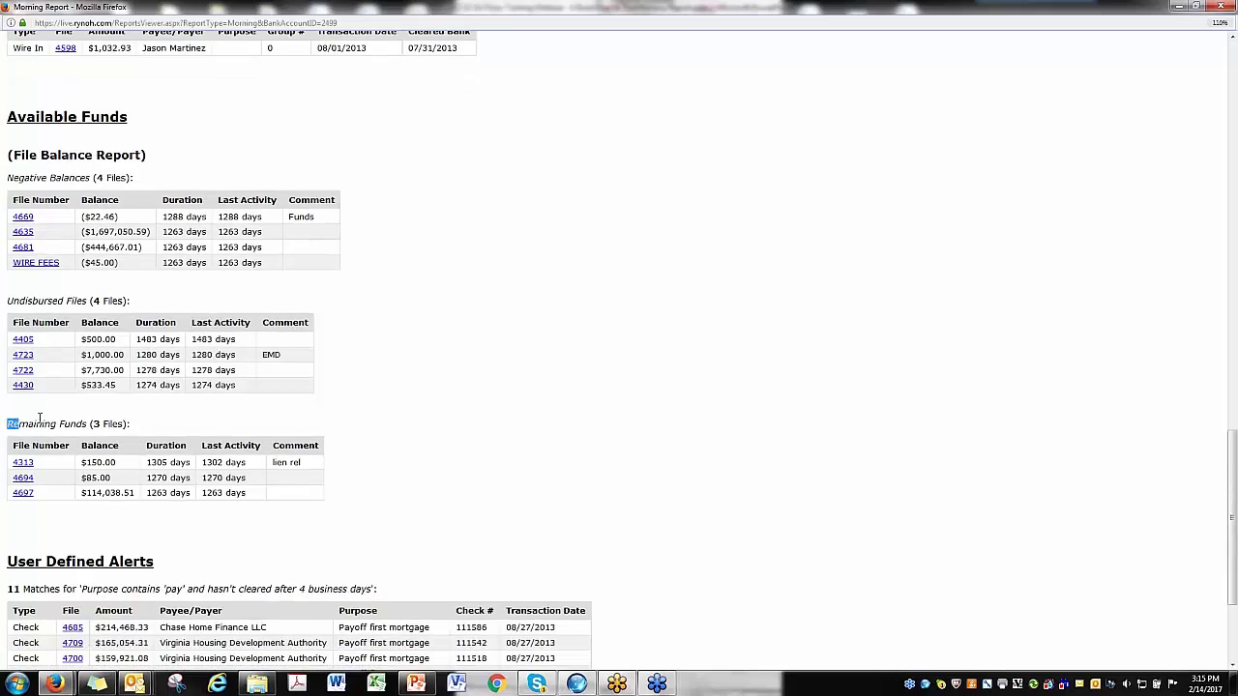
pyautogui.tripleClick(132, 416)
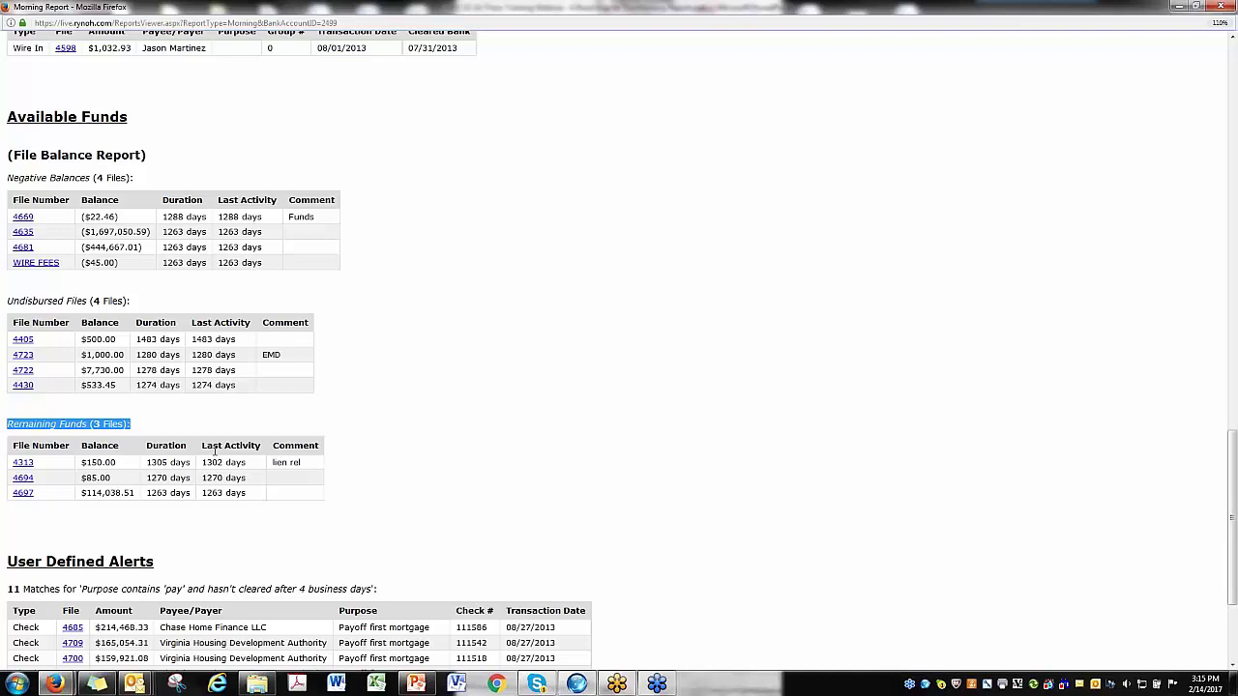
# Examine the User Defined Alerts section, highlighting the Purpose heading and the first check's "Payoff first mortgage" purpose.
pyautogui.scroll(-4, 215, 450)
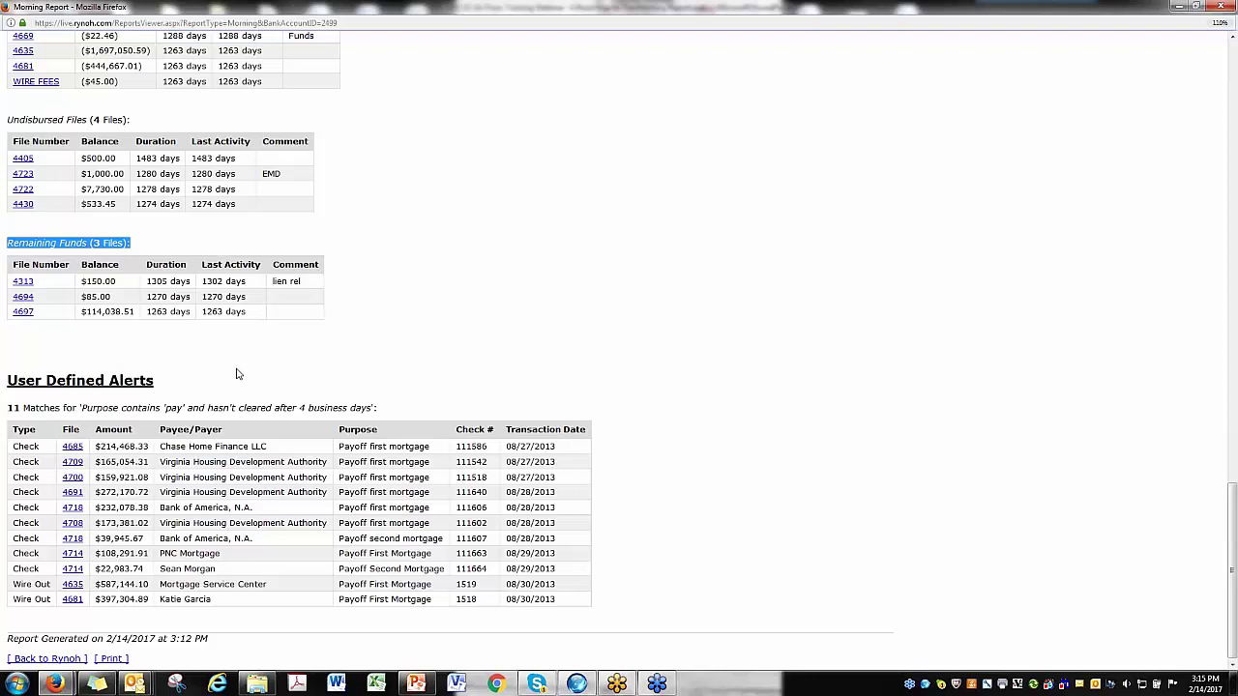
pyautogui.scroll(8, 313, 434)
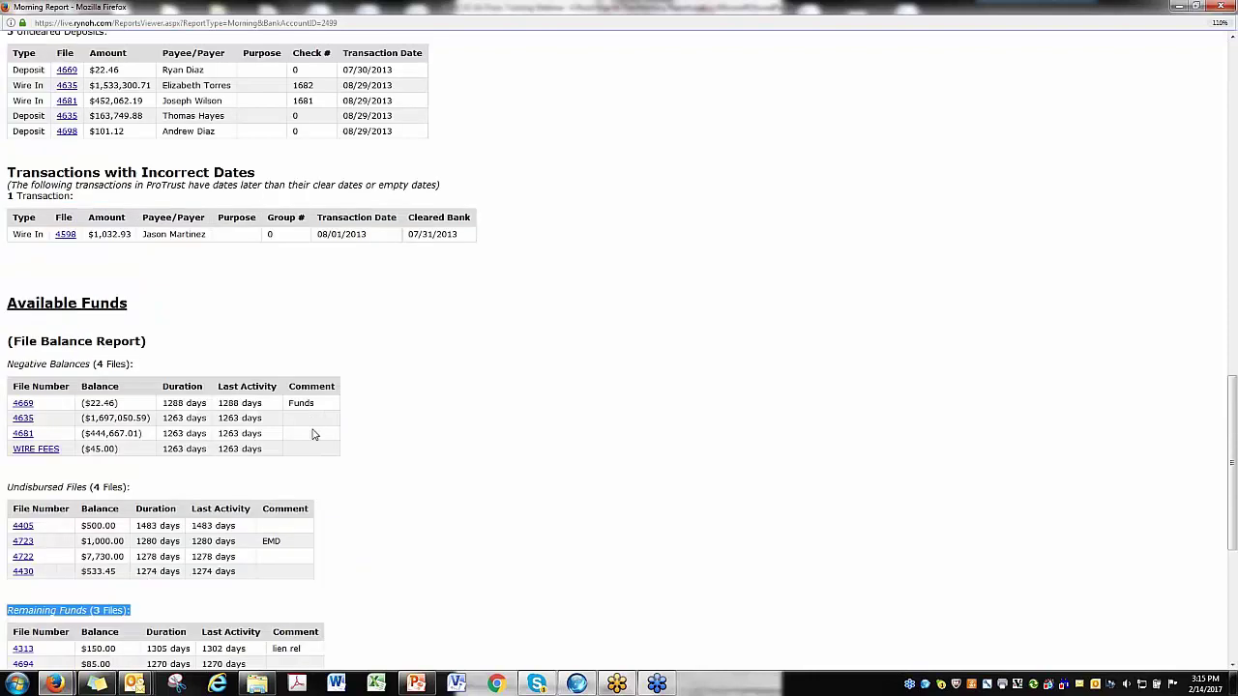
pyautogui.scroll(-8, 313, 434)
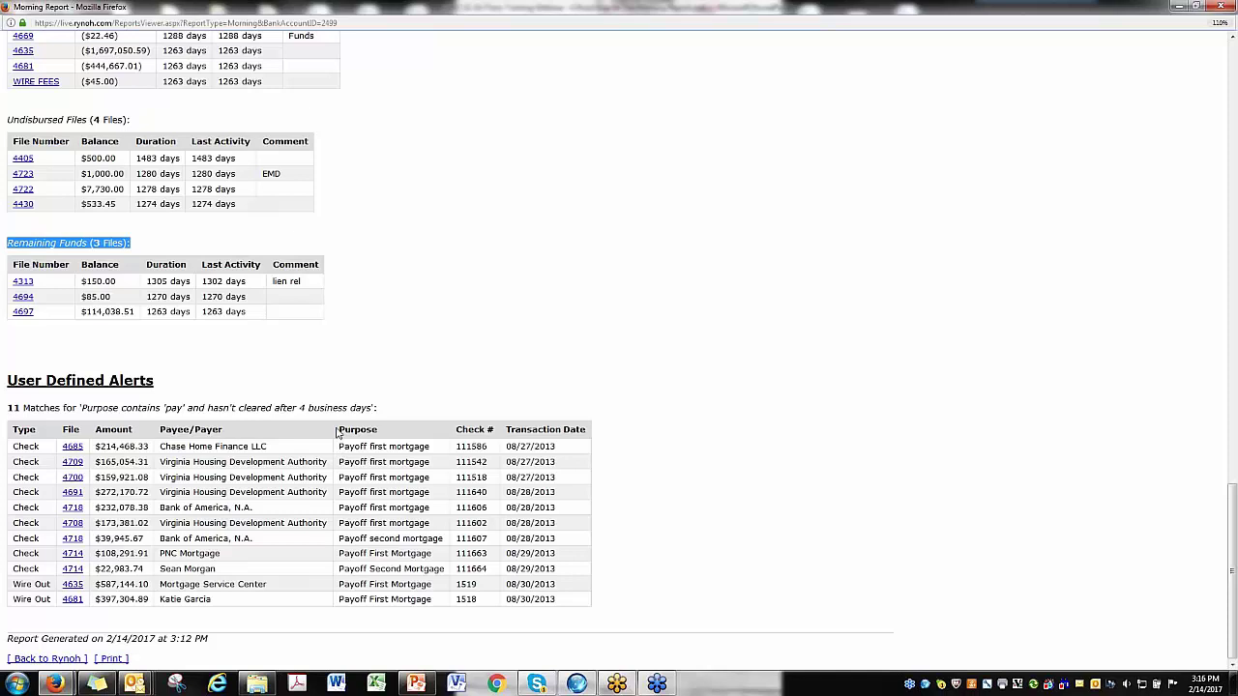
pyautogui.click(340, 430)
pyautogui.moveTo(340, 430); pyautogui.dragTo(385, 434)
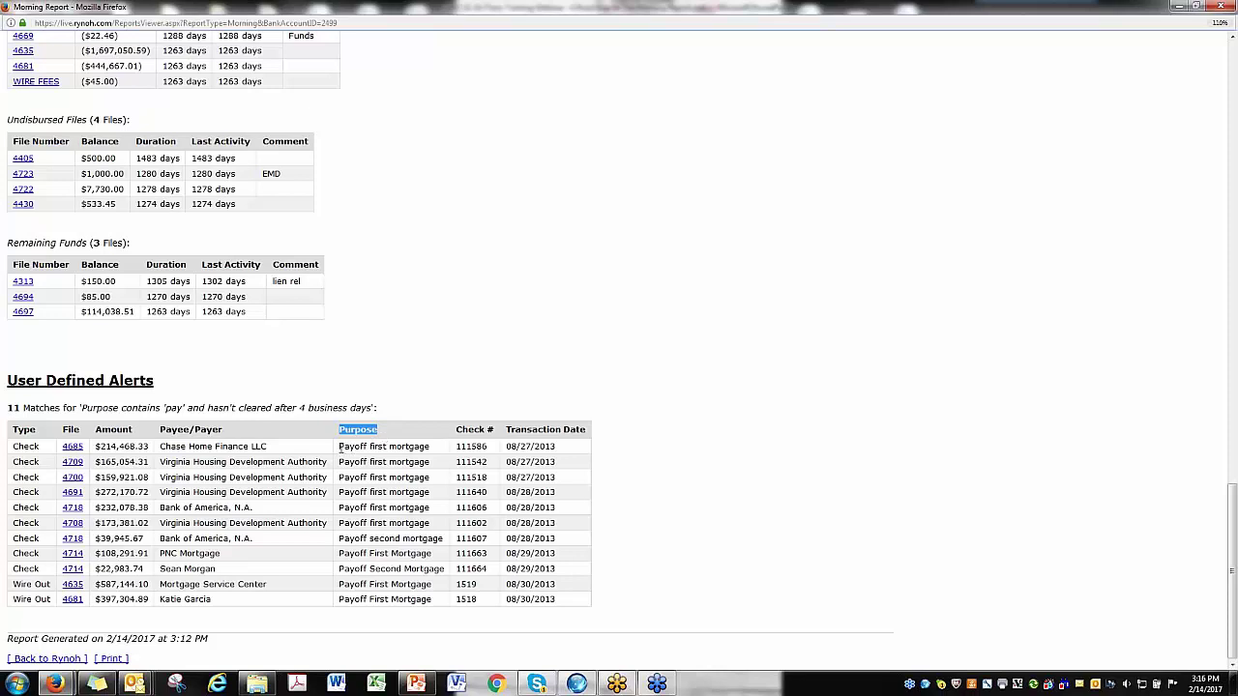
pyautogui.moveTo(342, 447); pyautogui.dragTo(429, 447)
pyautogui.click(460, 335)
# Leave the Morning Report and open the RynohTrax alert criteria, highlighting the current alert's "pay" expression.
pyautogui.click(46, 659)
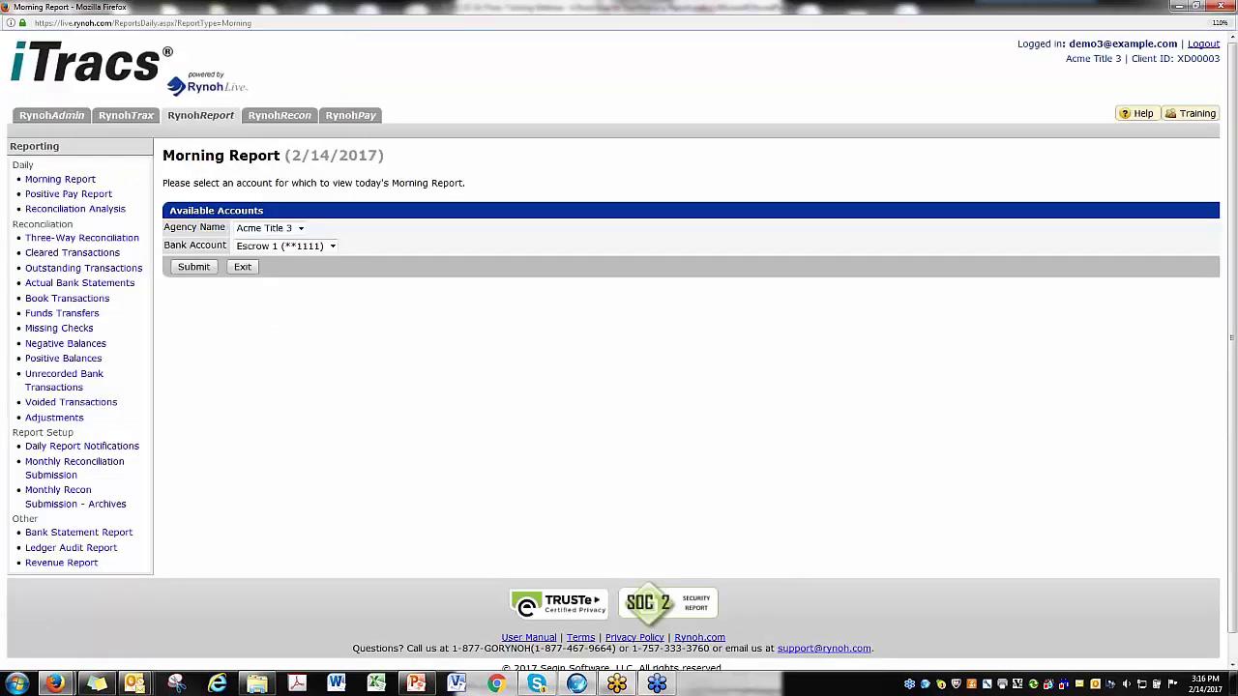
pyautogui.click(137, 117)
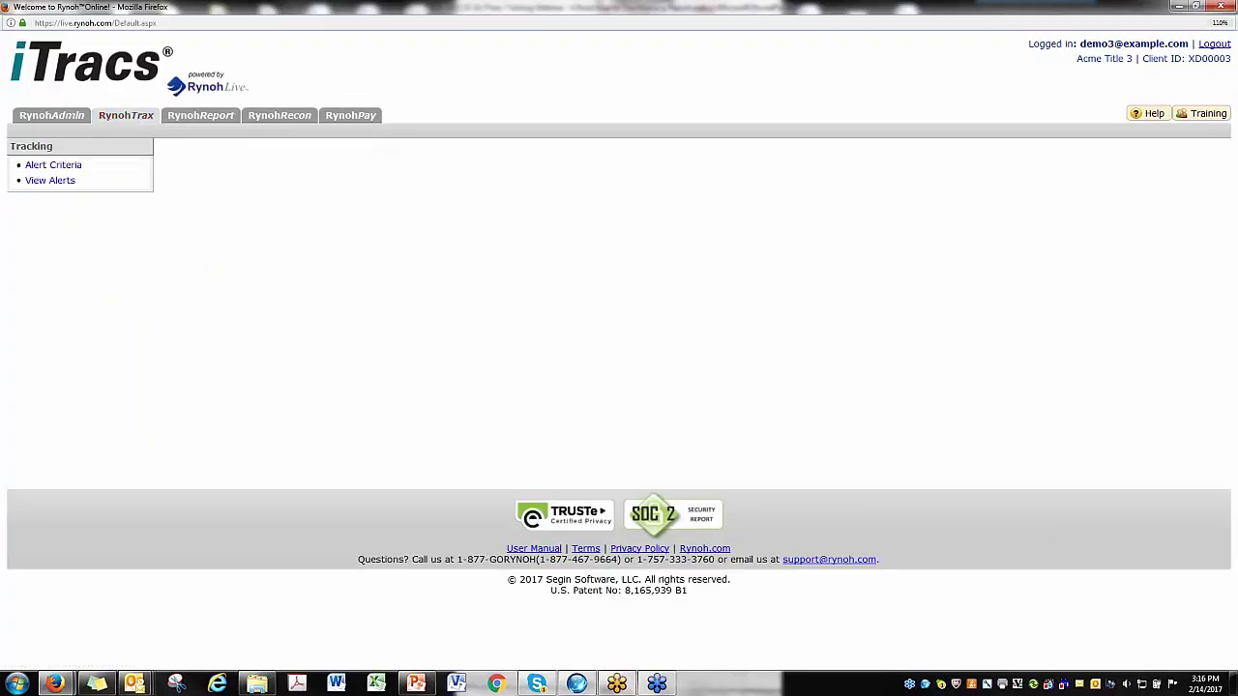
pyautogui.click(54, 167)
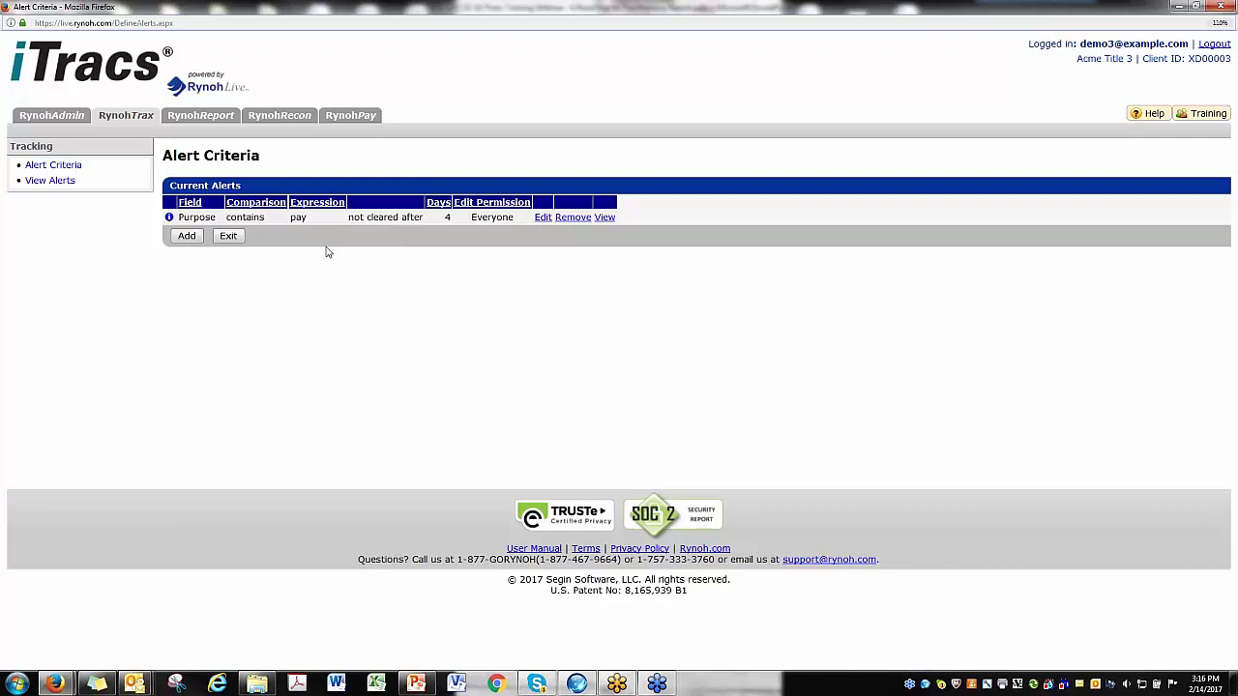
pyautogui.moveTo(290, 216); pyautogui.dragTo(302, 219)
# Edit the "pay" purpose alert to trigger when uncleared after 10 business days and save it.
pyautogui.click(542, 217)
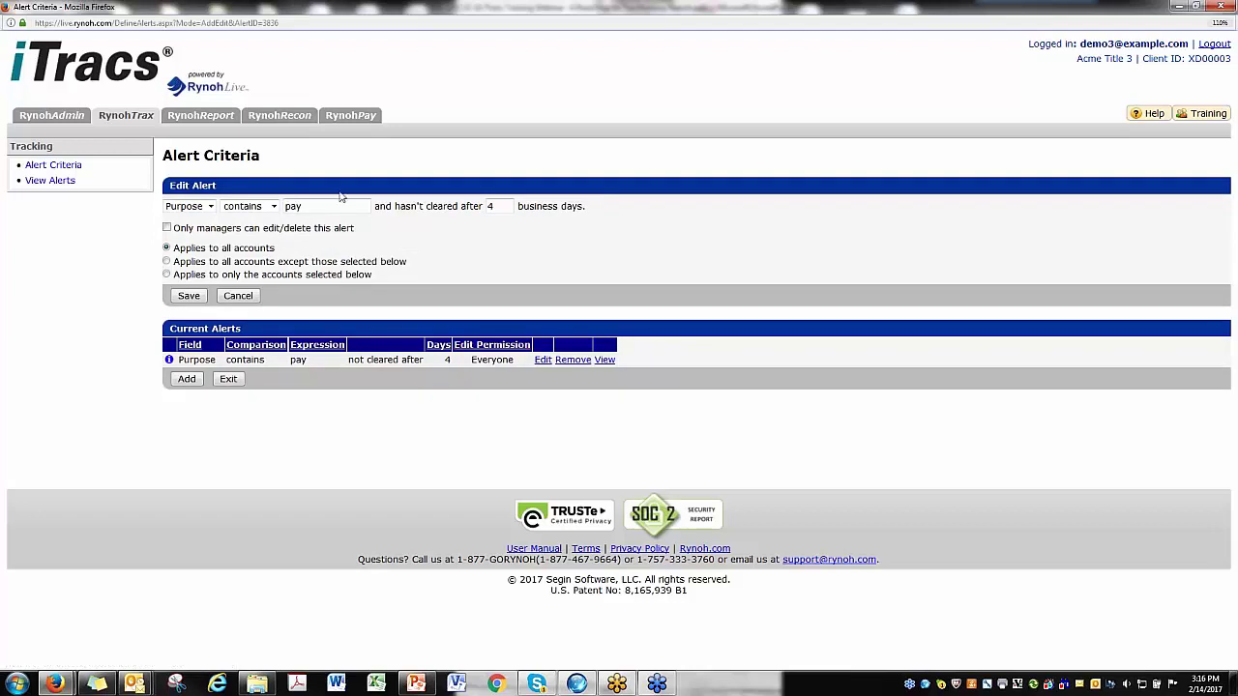
pyautogui.click(492, 206)
pyautogui.moveTo(492, 206); pyautogui.dragTo(486, 208)
pyautogui.write('10')
pyautogui.click(189, 301)
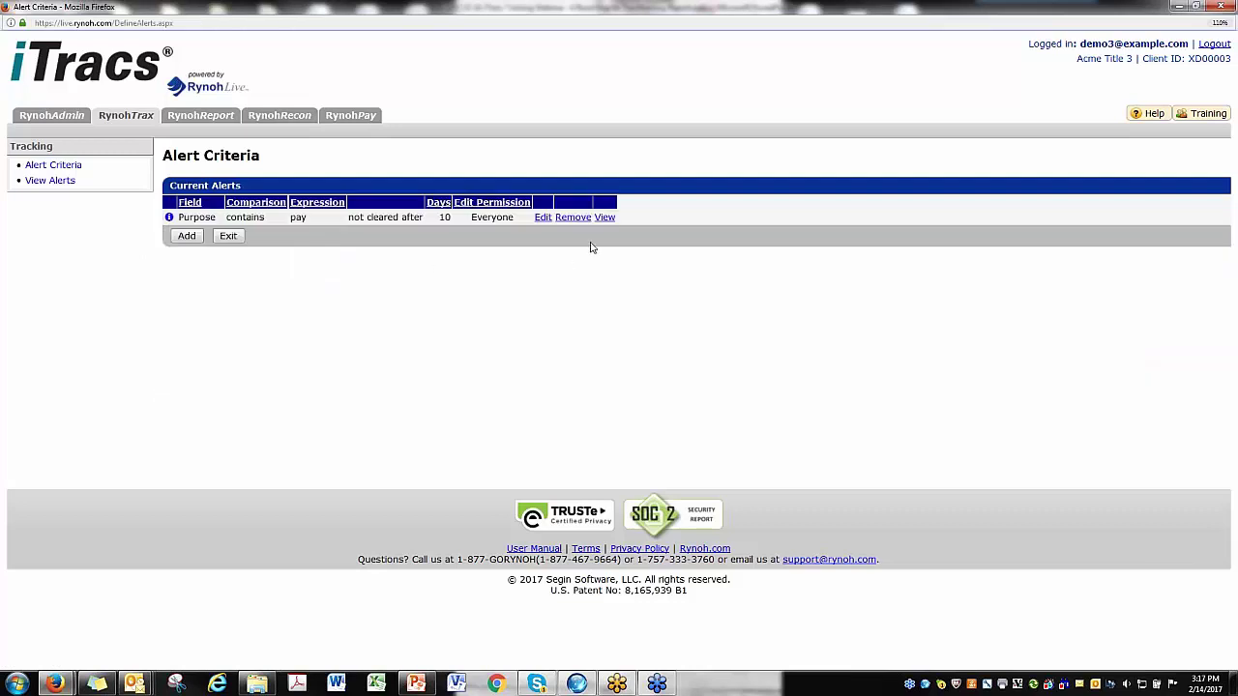
# Add and save an alert for Purpose contains "flood" not cleared after 30 business days, and check its row in the current alerts.
pyautogui.click(192, 244)
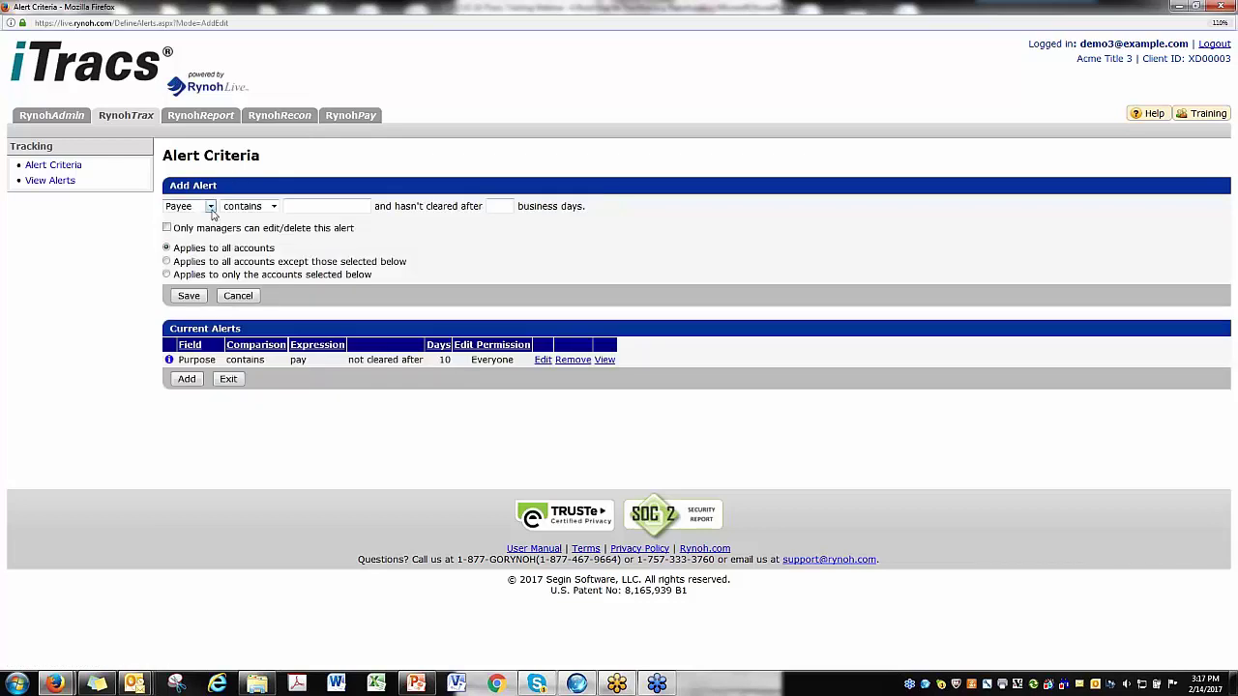
pyautogui.click(210, 207)
pyautogui.click(206, 234)
pyautogui.write('flood')
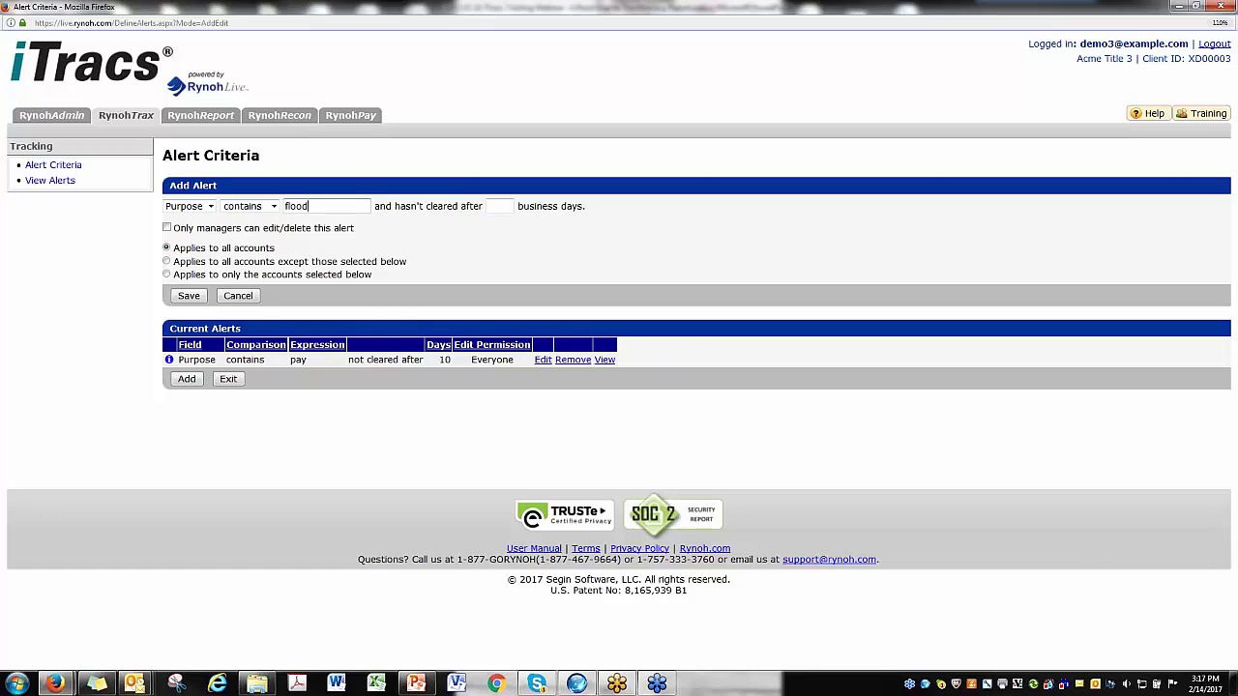
pyautogui.click(503, 207)
pyautogui.write('30')
pyautogui.click(192, 298)
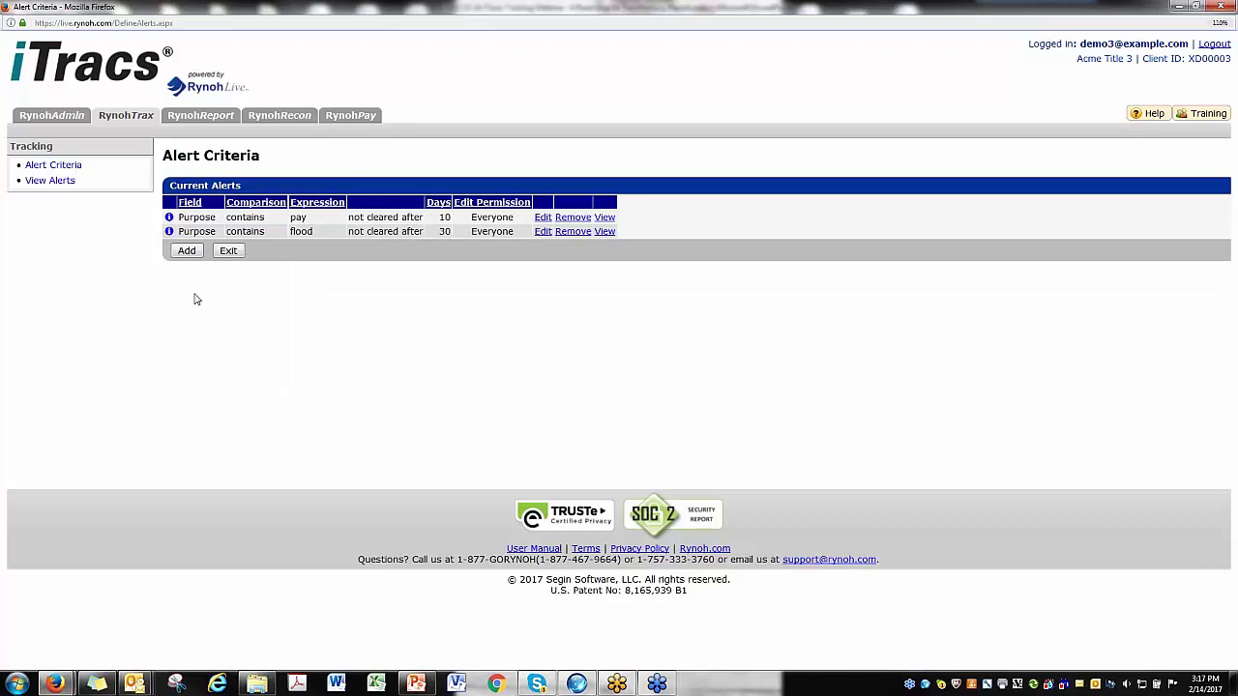
pyautogui.moveTo(183, 233); pyautogui.dragTo(637, 236)
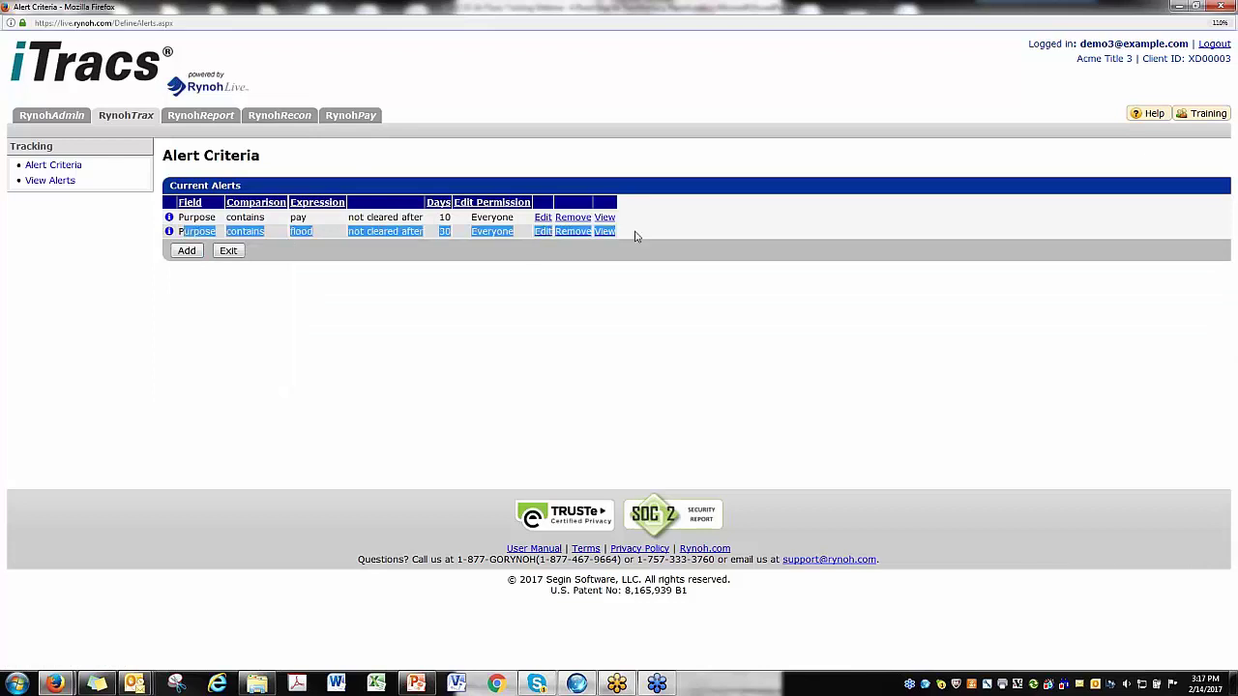
pyautogui.click(594, 333)
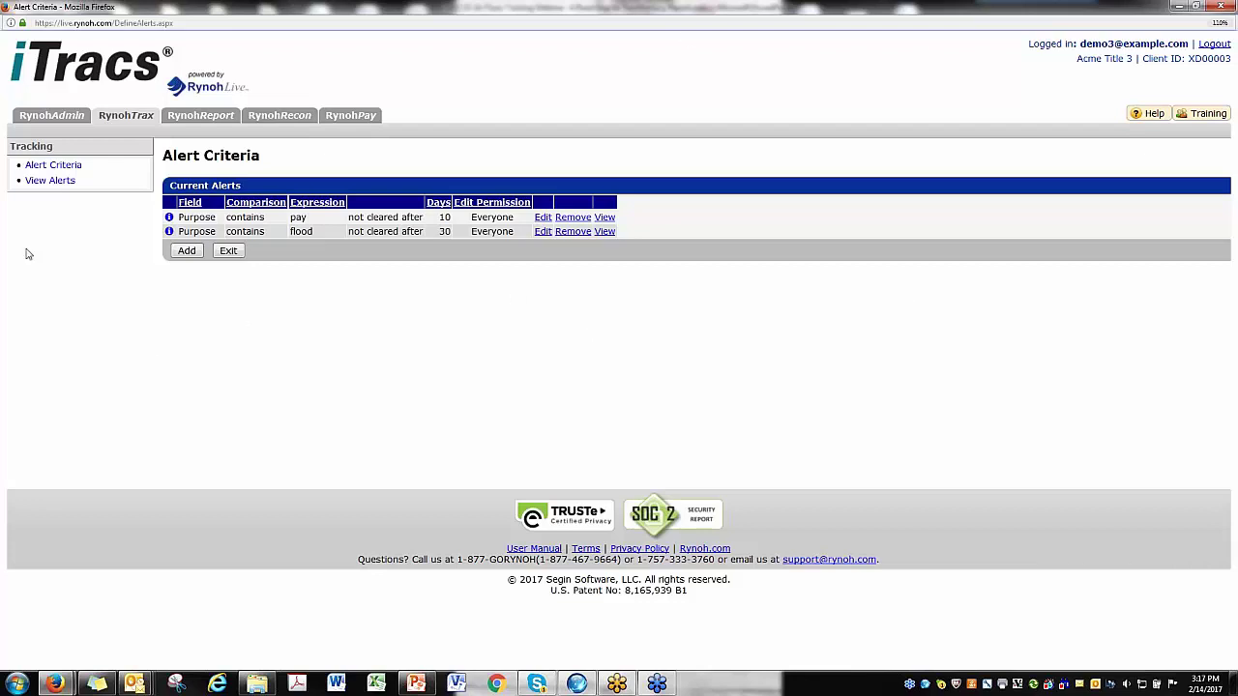
# View the alerts for all bank accounts grouped by bank account, and expand the Escrow 1 matches for the "pay" alert.
pyautogui.click(46, 182)
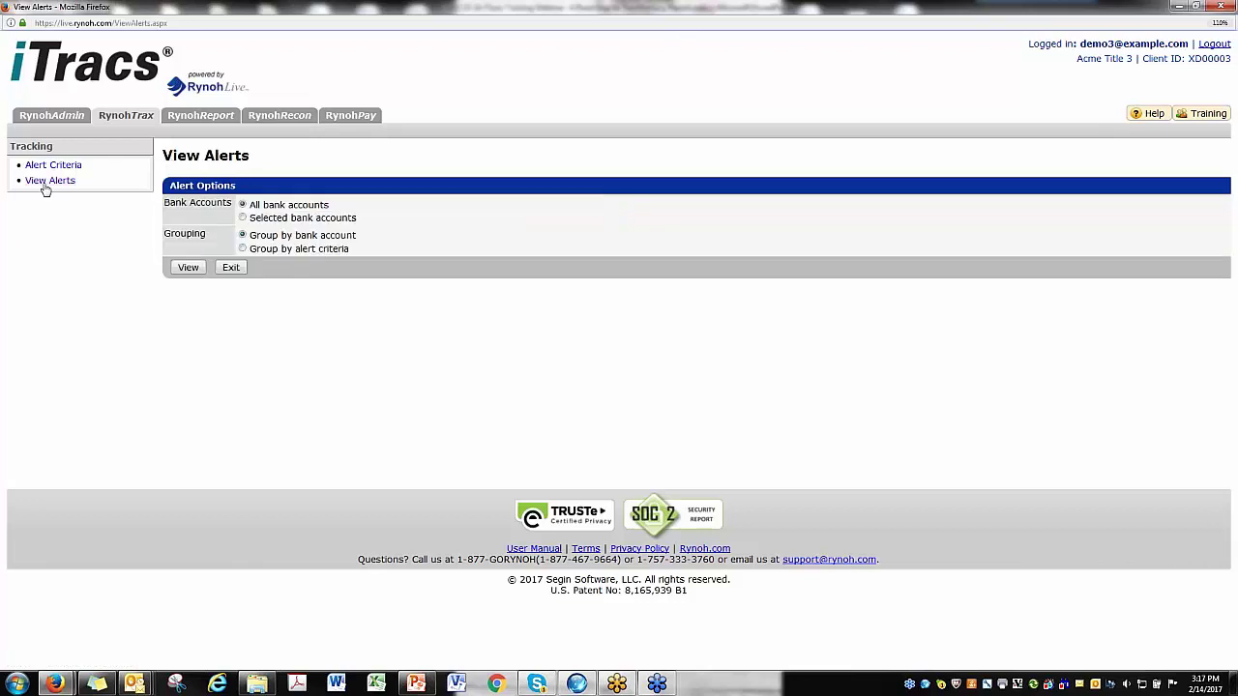
pyautogui.click(180, 270)
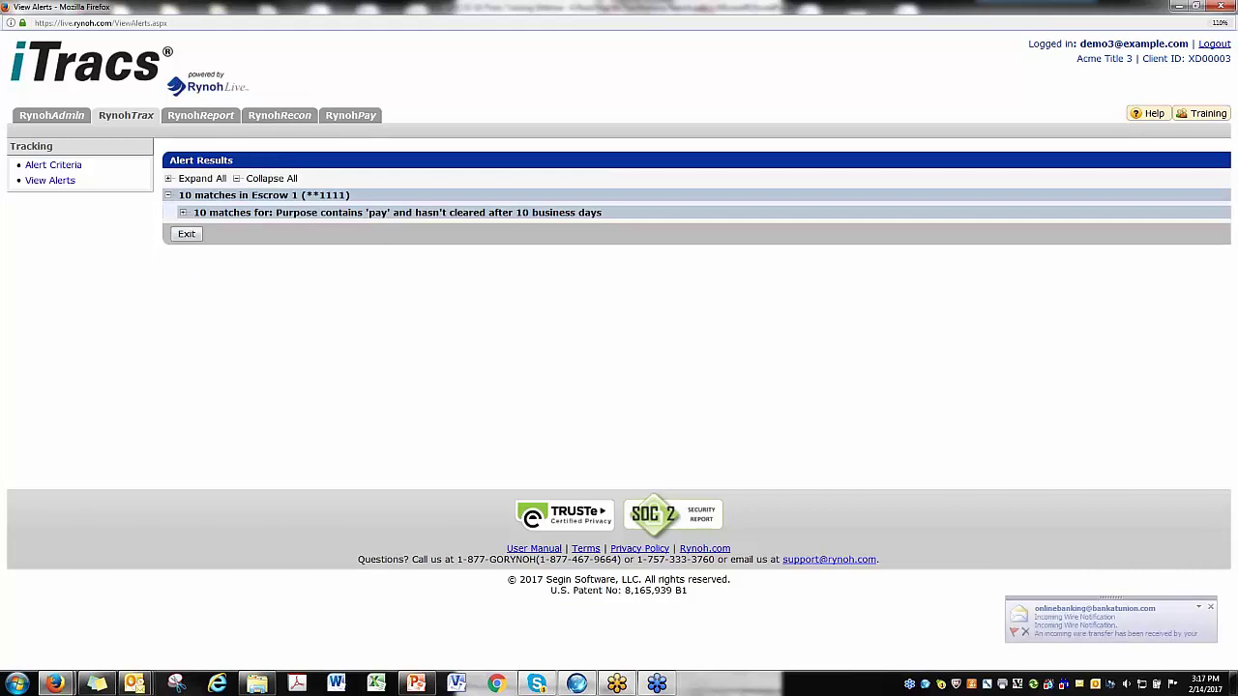
pyautogui.click(183, 212)
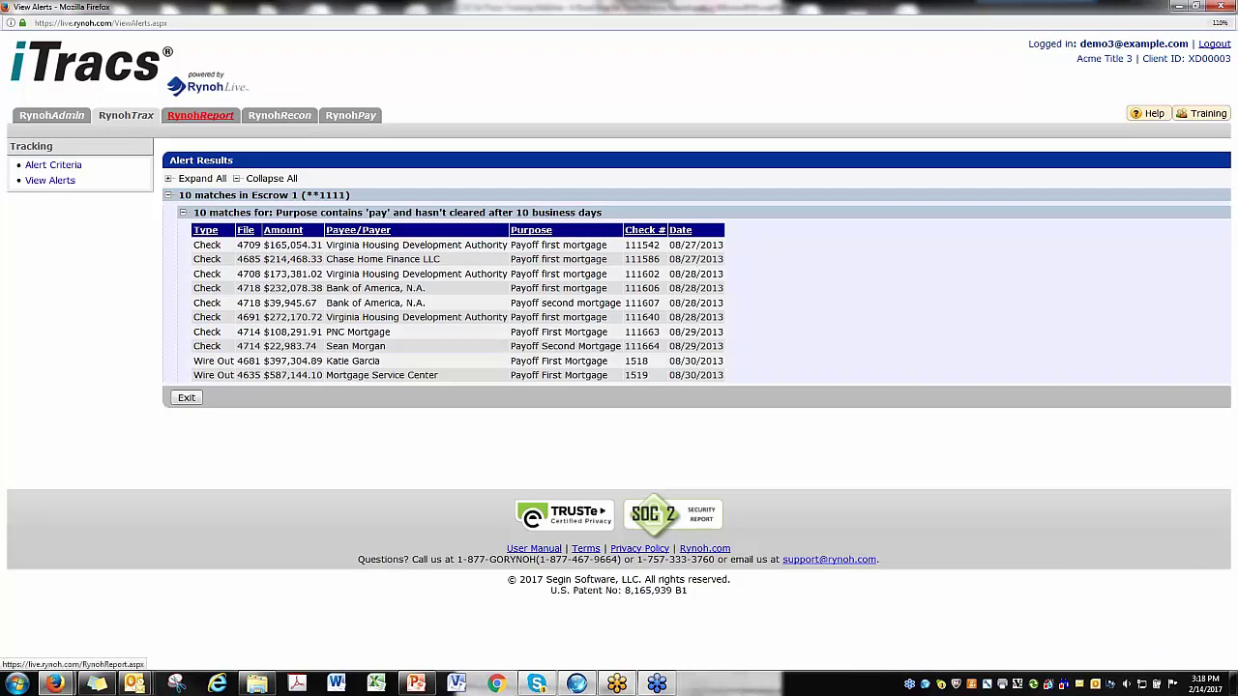
# Switch to the PowerPoint training presentation and start the slide show from the Other Training Options slide.
pyautogui.click(426, 683)
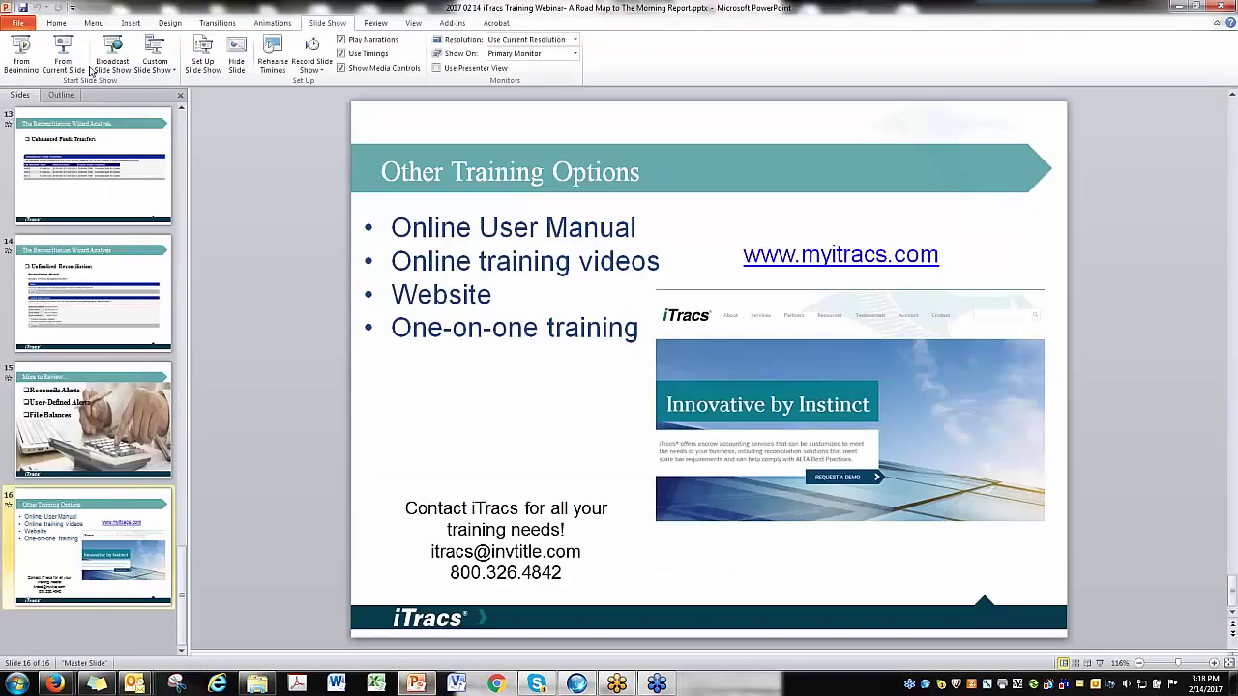
pyautogui.click(65, 56)
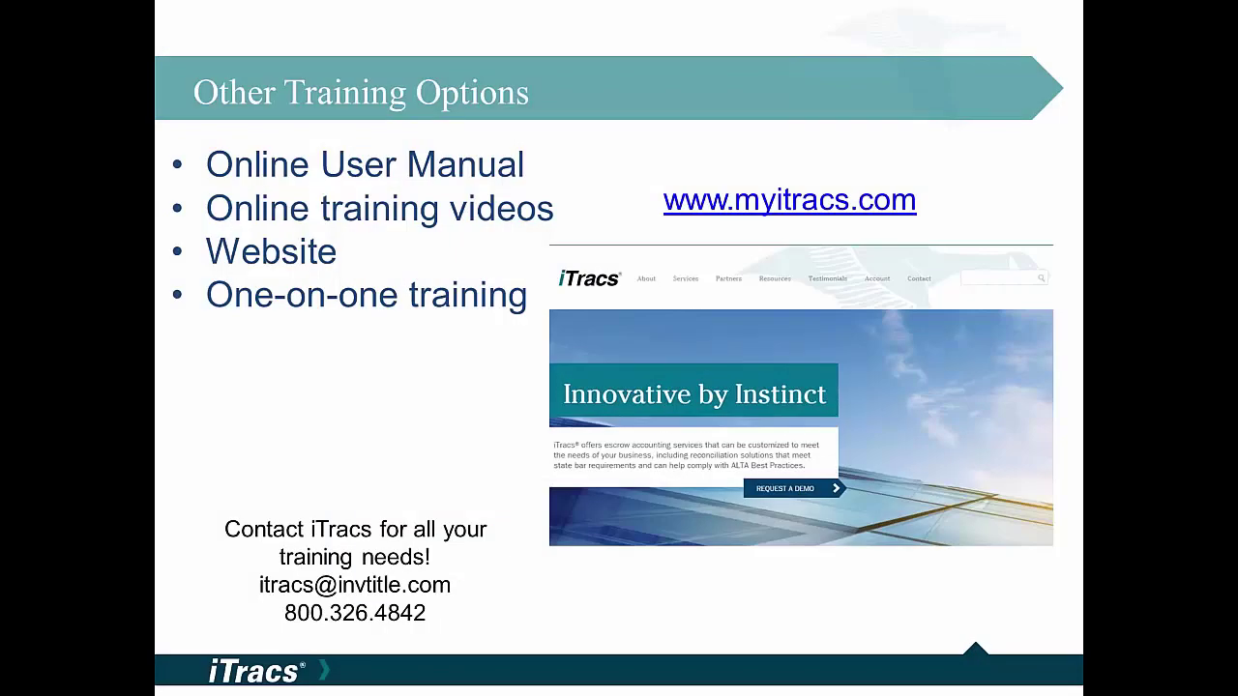